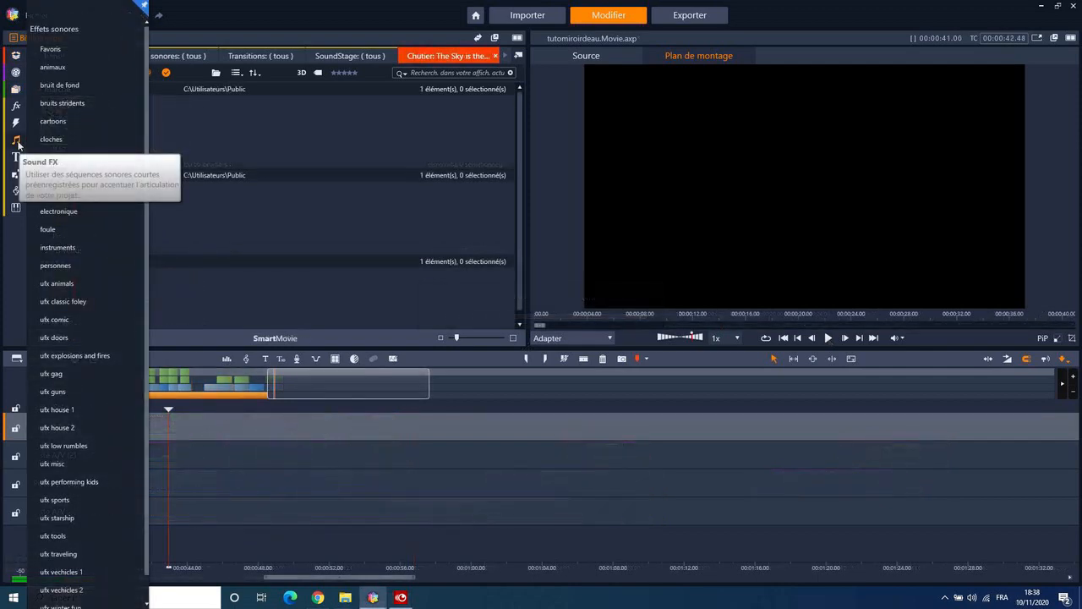
- Add the Scorefitter song Rippin Good Yarn, version Newmarket Town, from the Film/TV category to the movie and move it onto track A/V (4)
{"action": "left_click", "coordinate": [19, 144]}
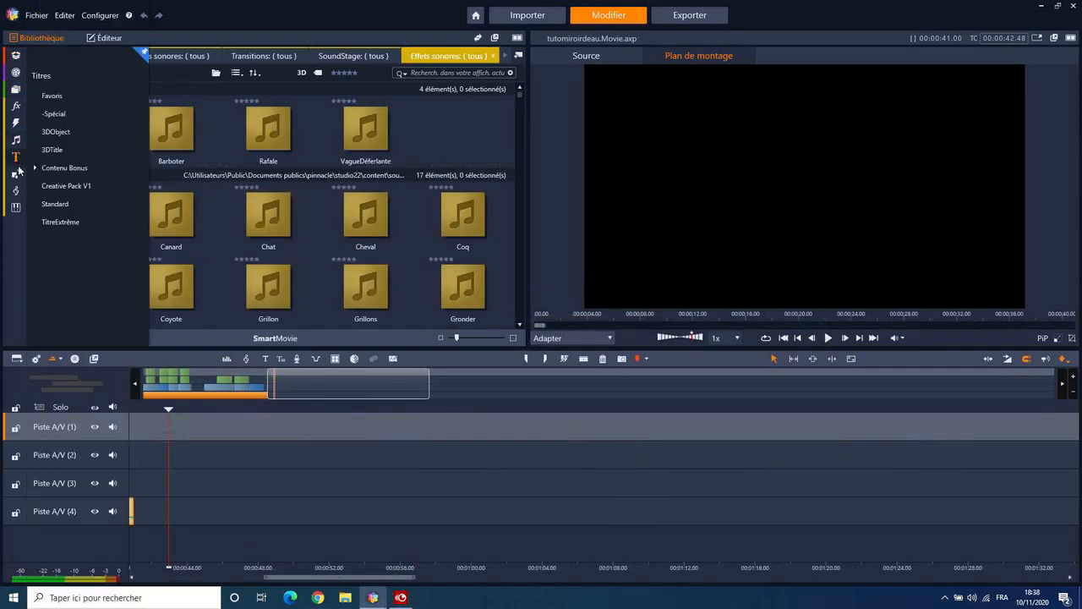
{"action": "left_click", "coordinate": [17, 191]}
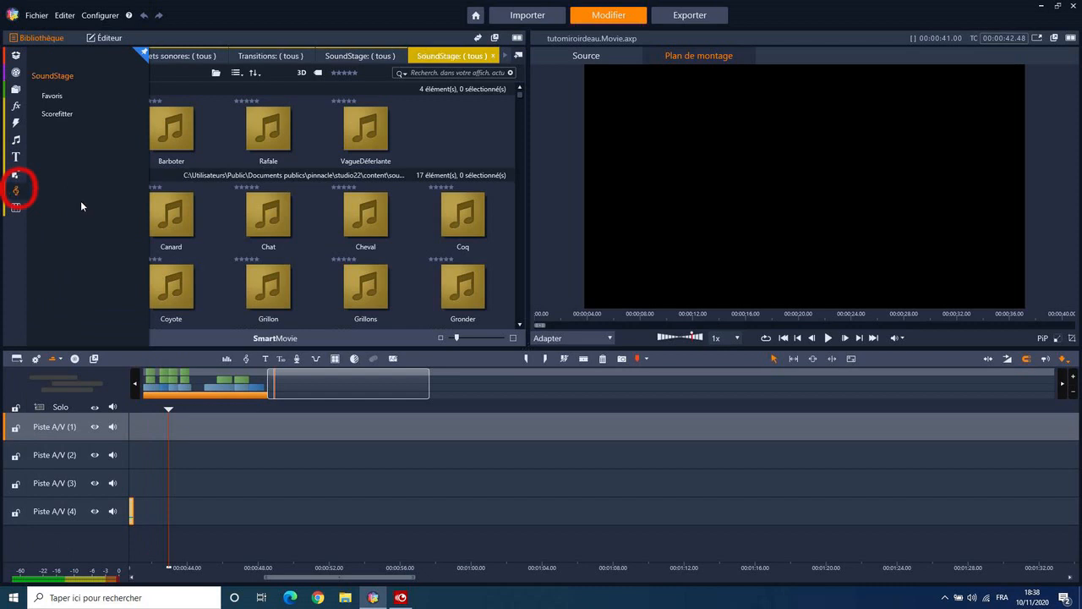
{"action": "left_click", "coordinate": [196, 227]}
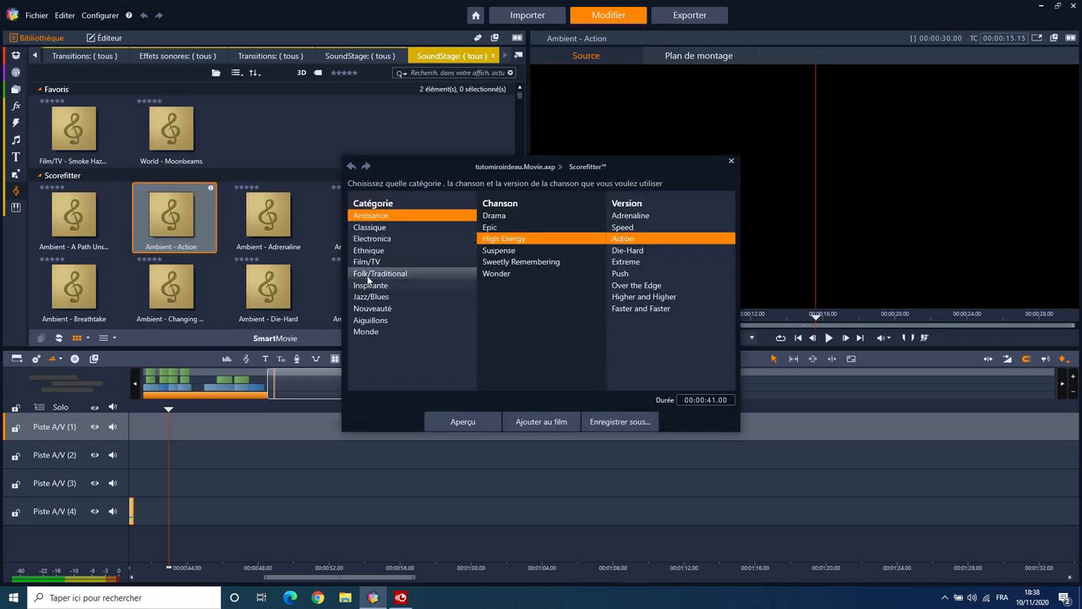
{"action": "left_click", "coordinate": [367, 264]}
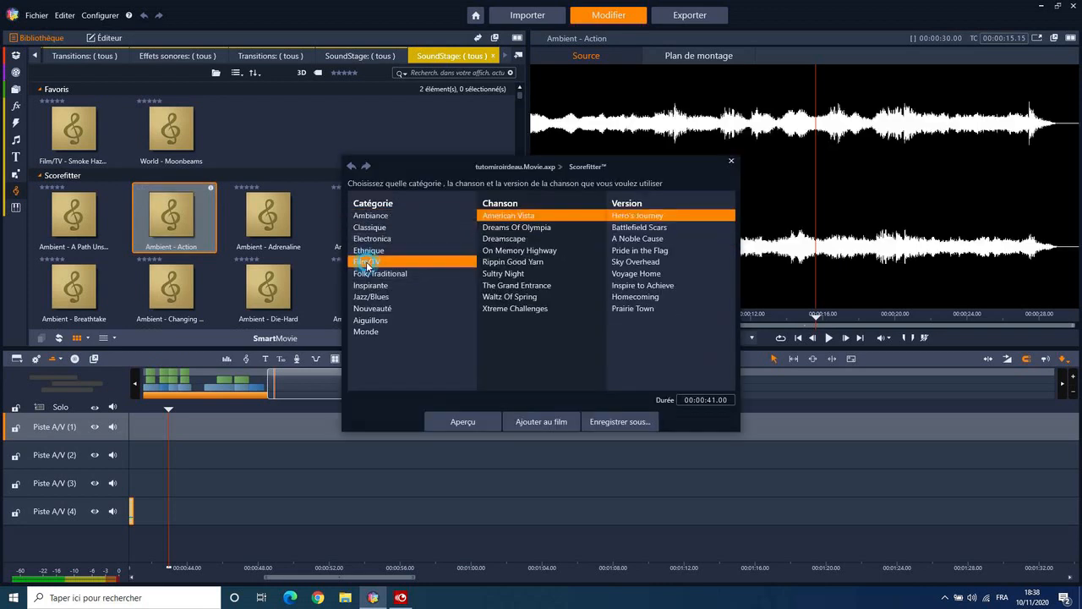
{"action": "left_click", "coordinate": [495, 264]}
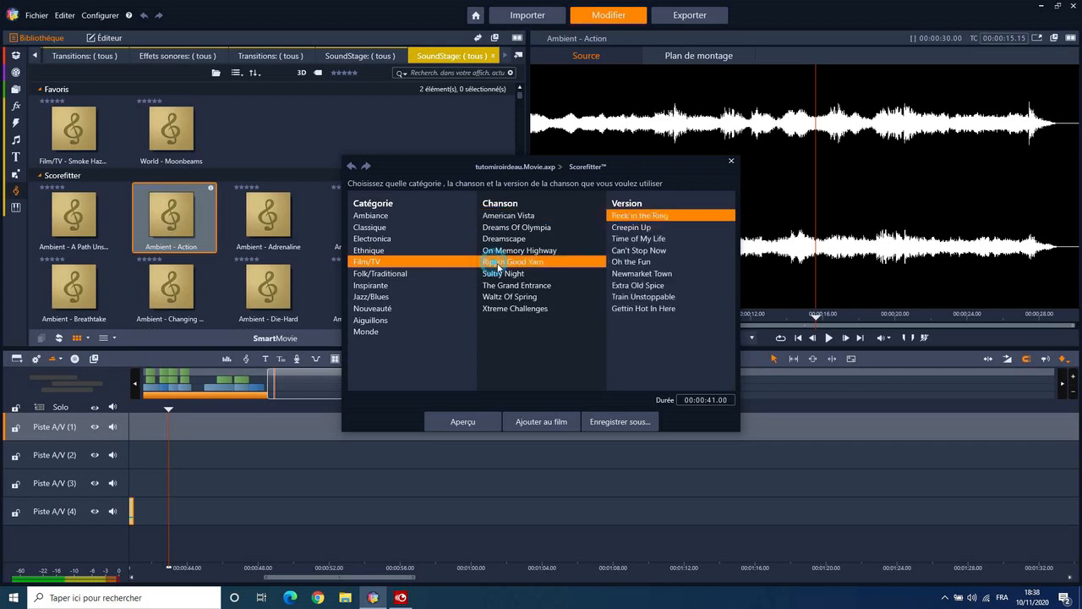
{"action": "left_click", "coordinate": [630, 273]}
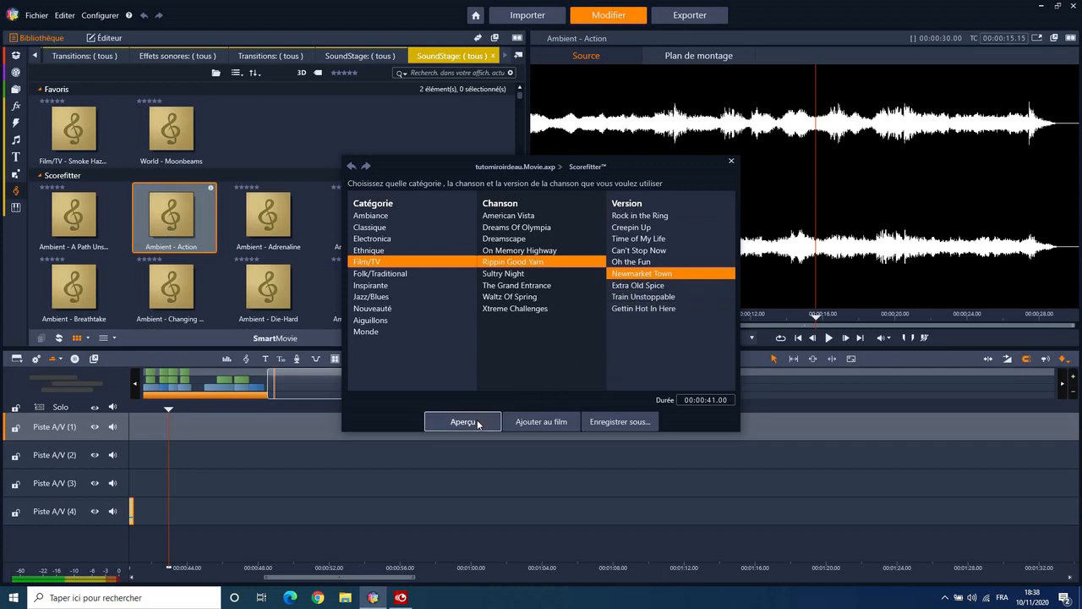
{"action": "left_click", "coordinate": [551, 420]}
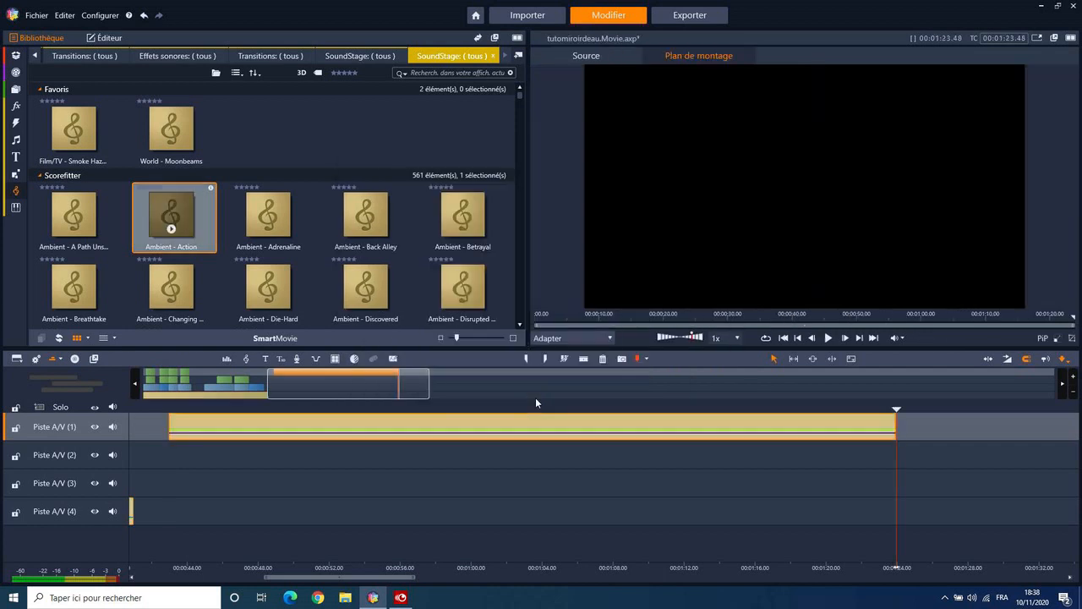
{"action": "left_click_drag", "start_coordinate": [526, 415], "coordinate": [512, 507]}
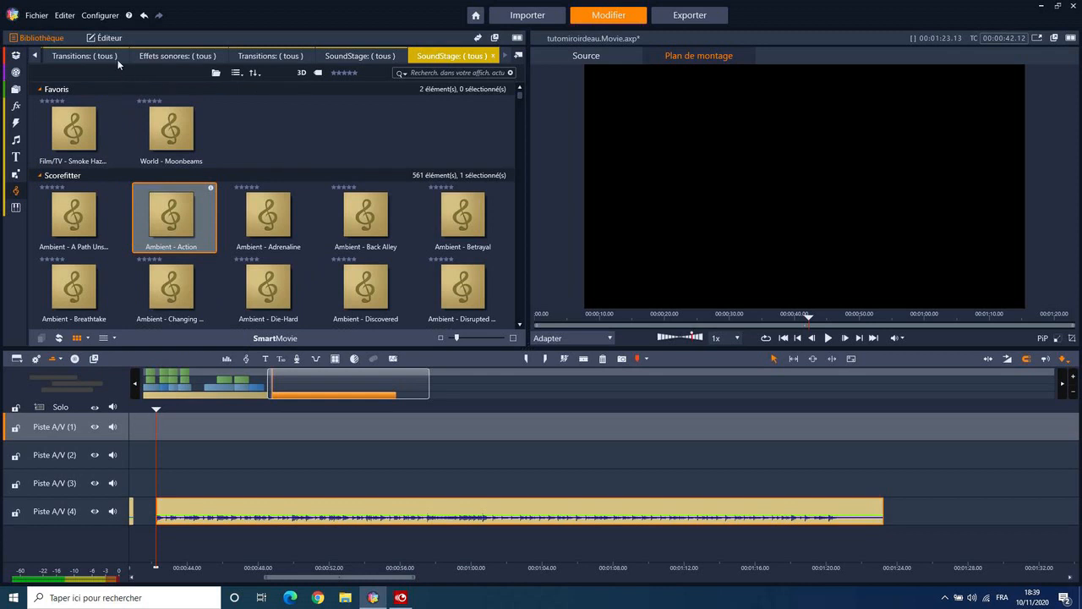
- Import GOPR7643.MP4 into the The Sky is the Limit bin and place it on track A/V (3) above the start of the music clip
{"action": "left_click", "coordinate": [20, 57]}
{"action": "left_click", "coordinate": [17, 56]}
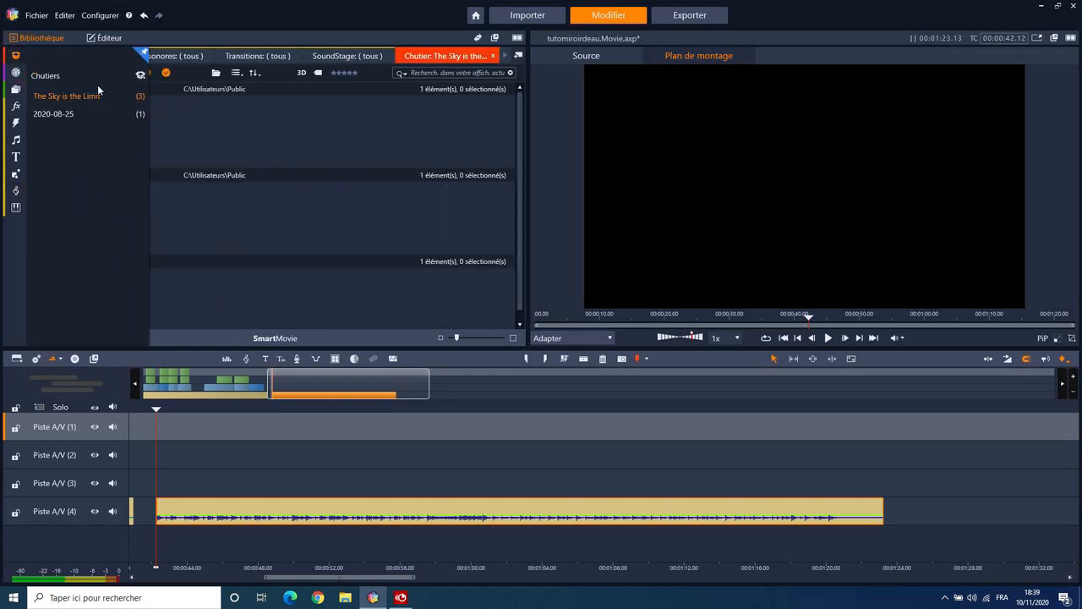
{"action": "left_click", "coordinate": [173, 116]}
{"action": "left_click", "coordinate": [40, 74]}
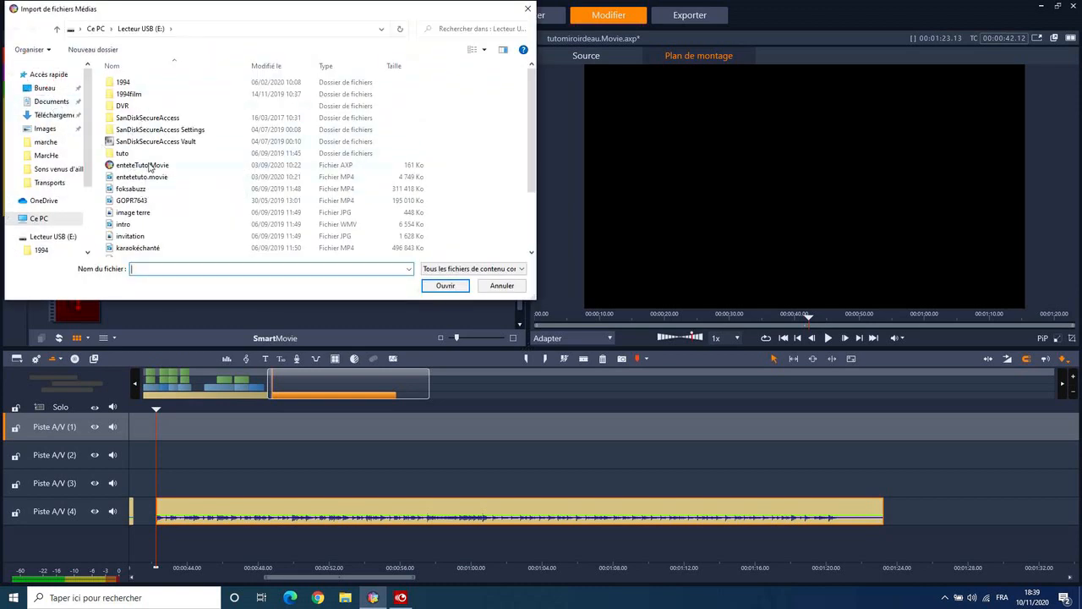
{"action": "left_click", "coordinate": [142, 201]}
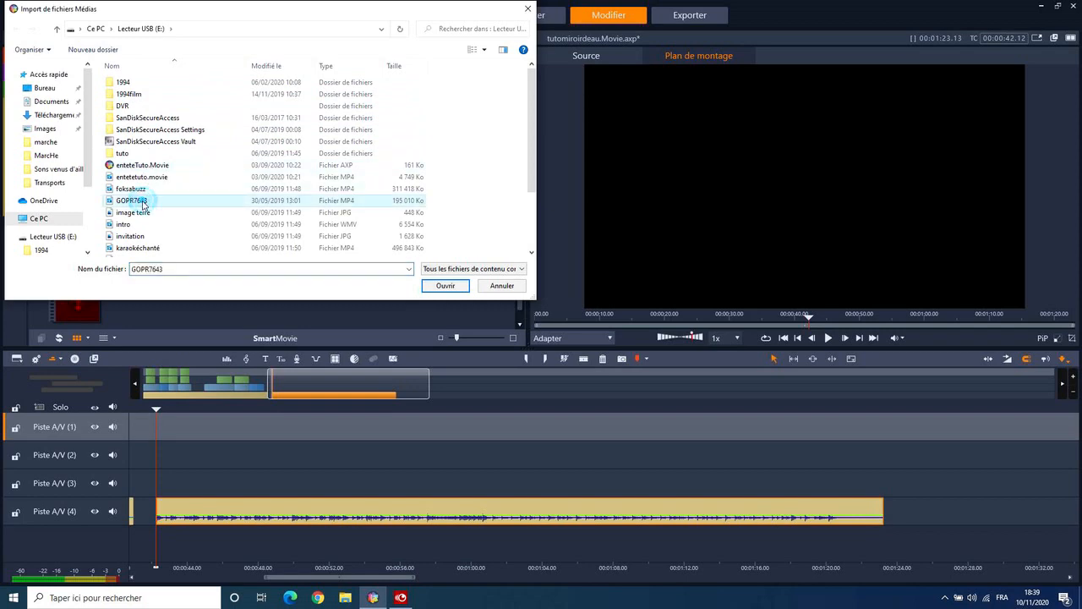
{"action": "left_click", "coordinate": [434, 287]}
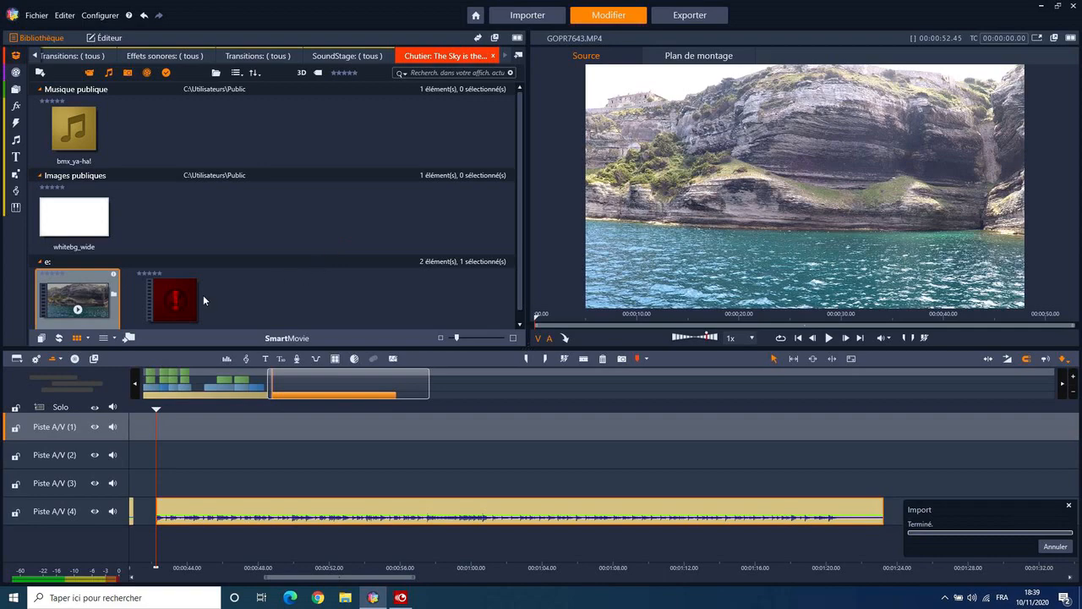
{"action": "left_click_drag", "start_coordinate": [77, 297], "coordinate": [169, 482]}
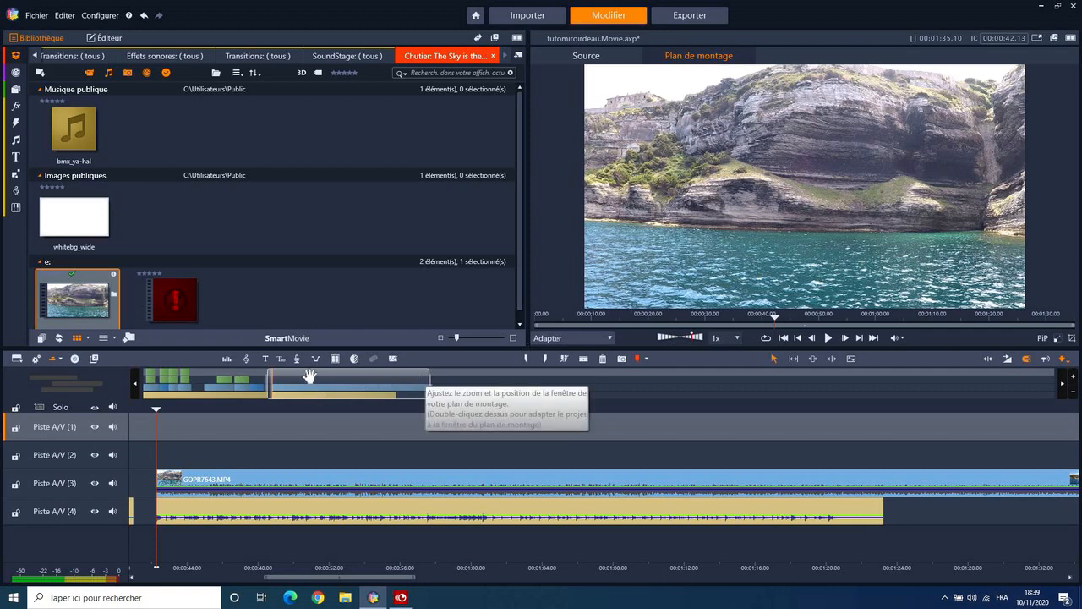
- Create a new title over the video clip with the text "miroir d'eau"
{"action": "left_click", "coordinate": [266, 359]}
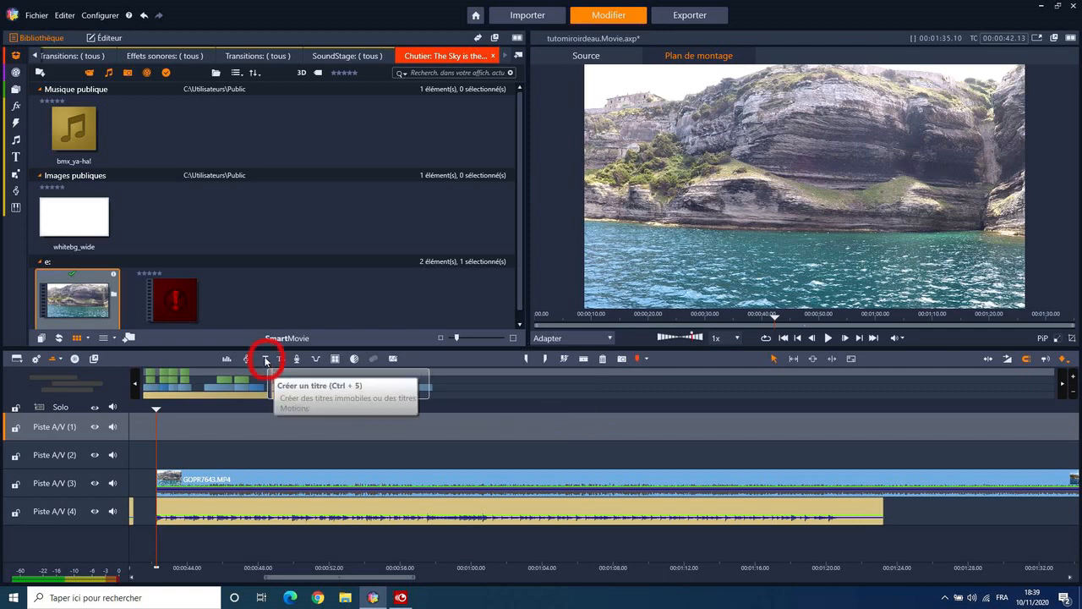
{"action": "left_click", "coordinate": [267, 361]}
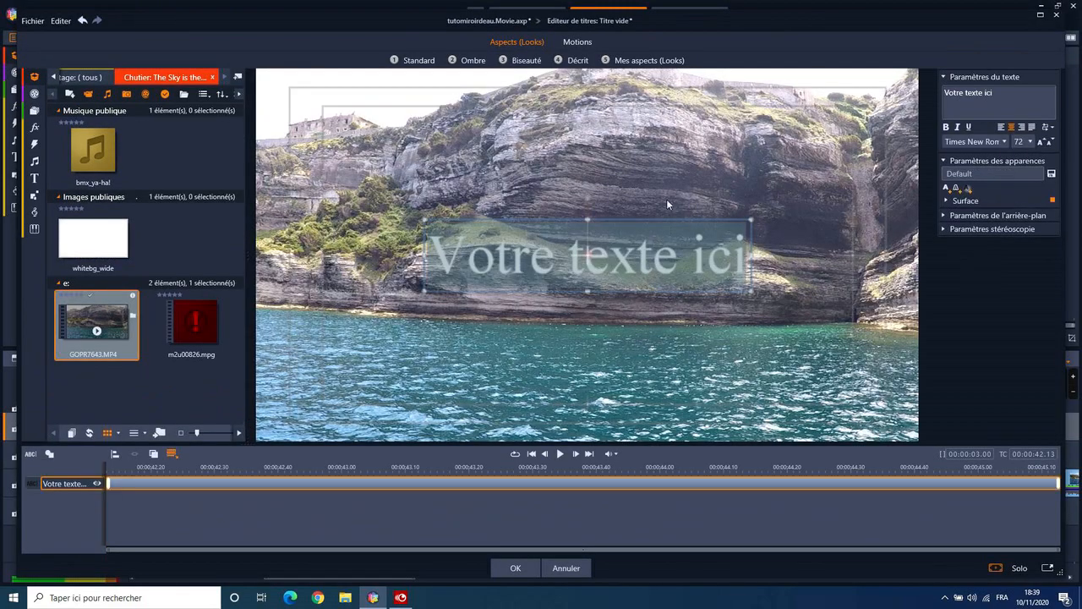
{"action": "left_click", "coordinate": [993, 91]}
{"action": "triple_click", "coordinate": [993, 92]}
{"action": "type", "text": "m"}
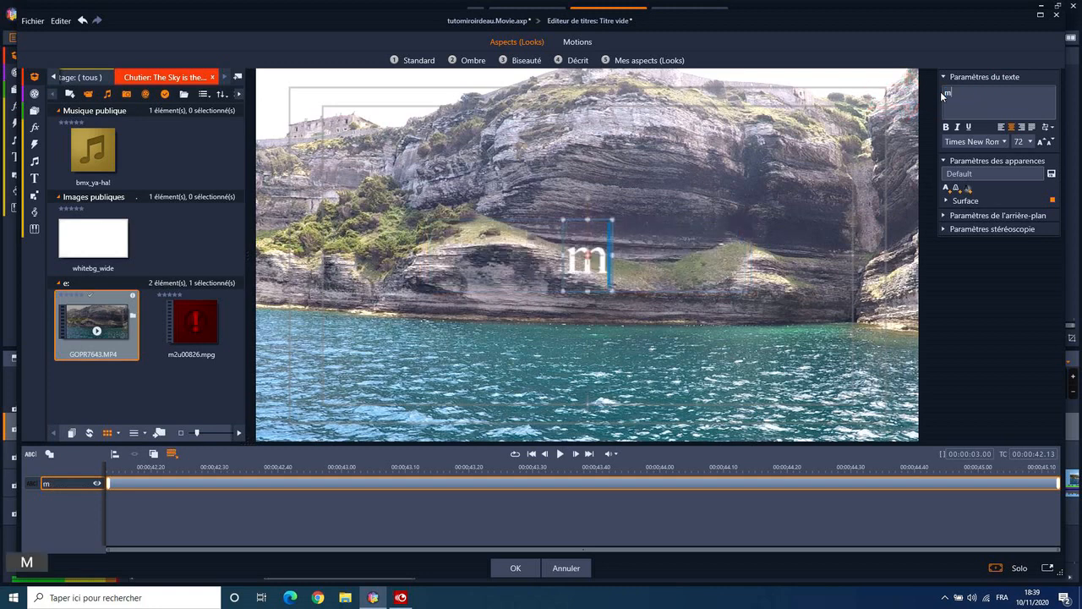
{"action": "type", "text": "iroir "}
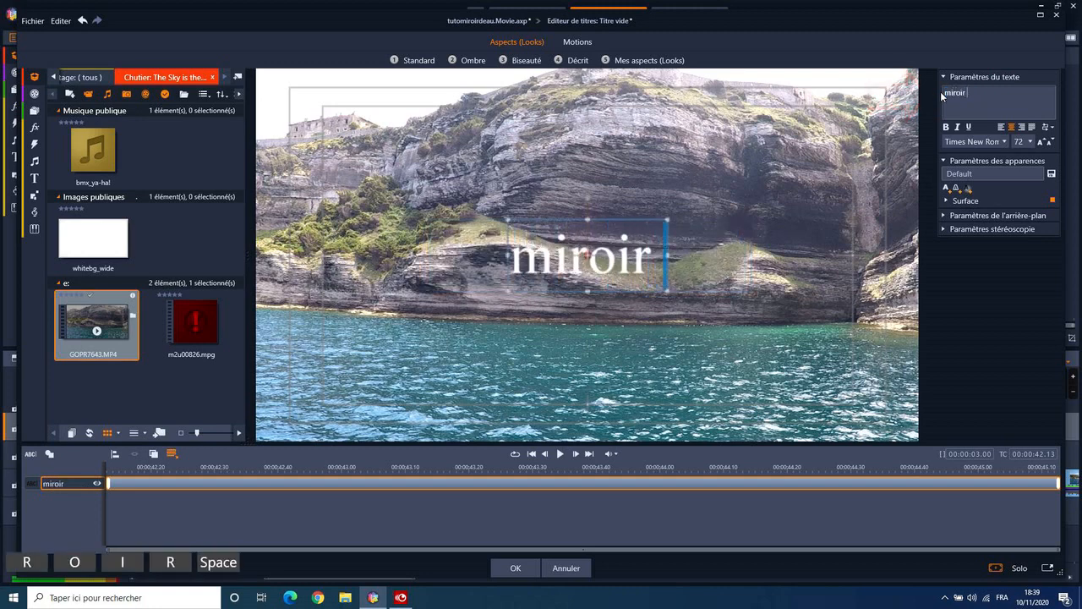
{"action": "type", "text": "d'"}
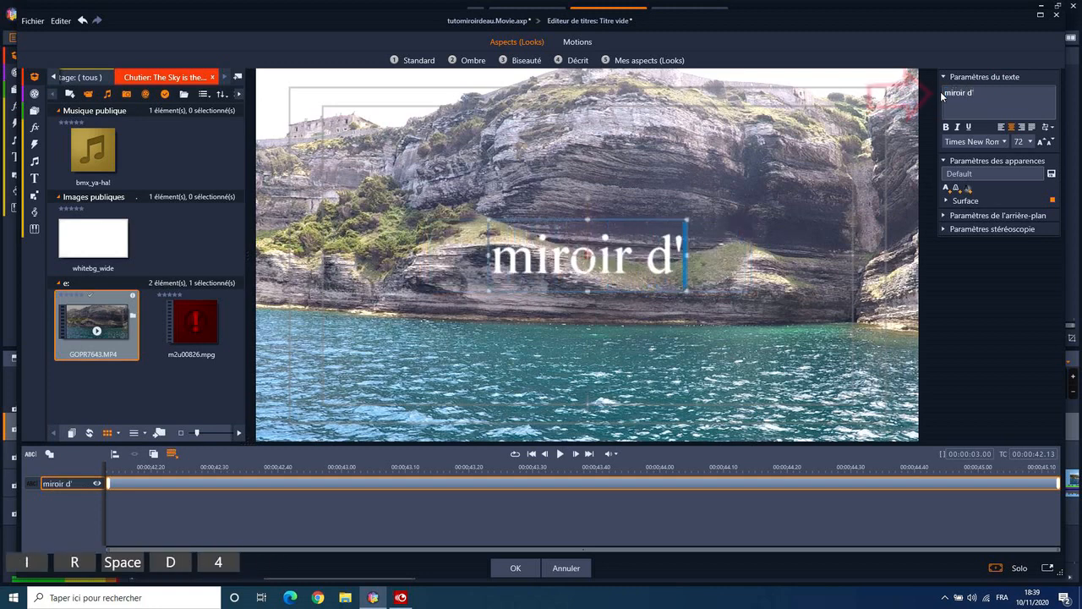
{"action": "type", "text": "ea"}
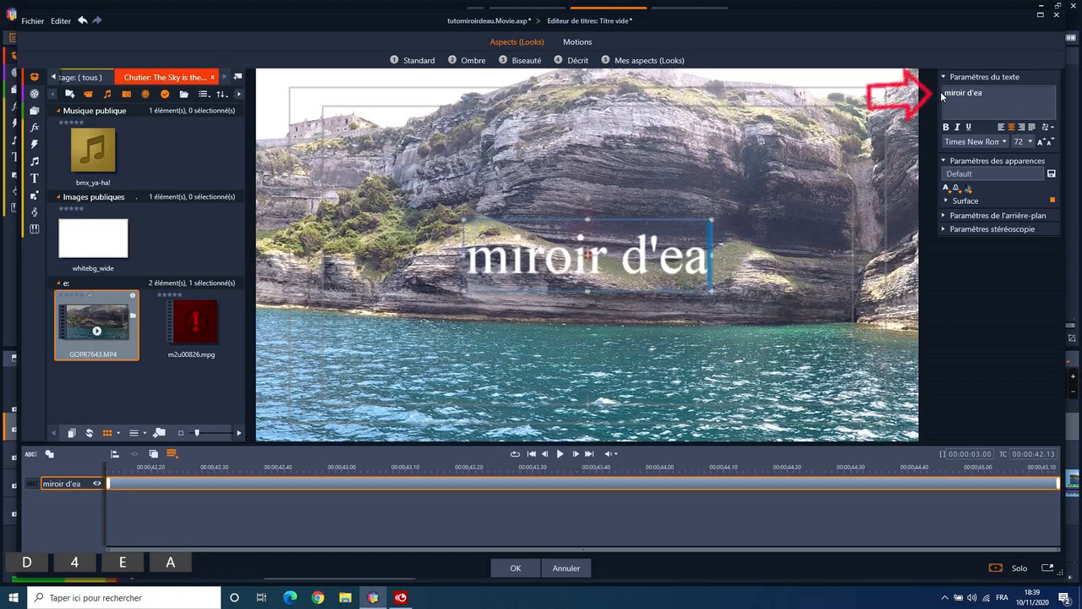
{"action": "type", "text": "u"}
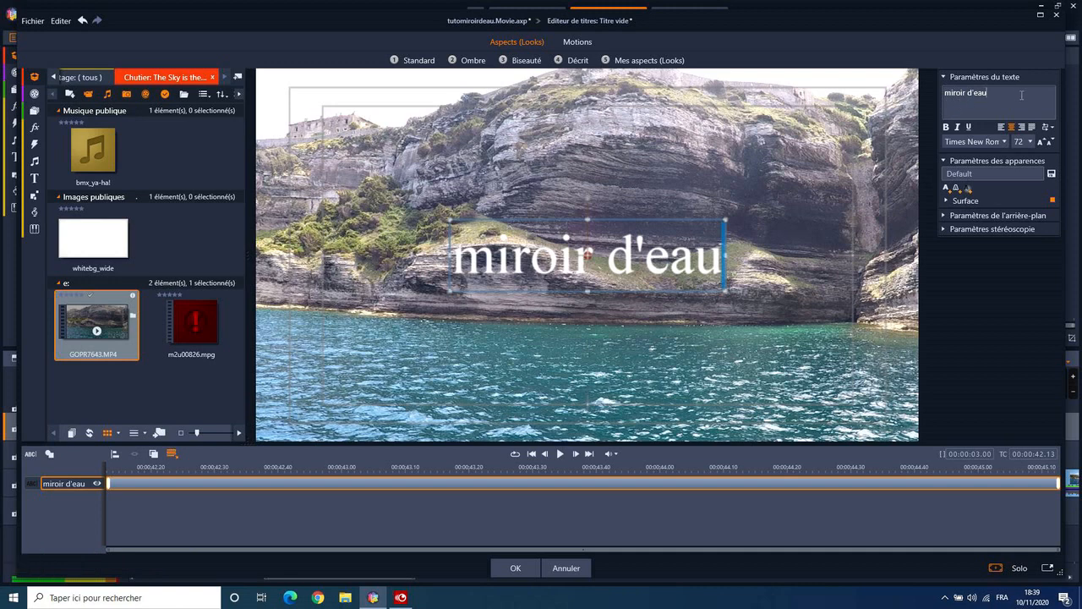
- Set the title text's font size to 90
{"action": "left_click", "coordinate": [1041, 142]}
{"action": "left_click", "coordinate": [1040, 142]}
{"action": "left_click", "coordinate": [706, 220]}
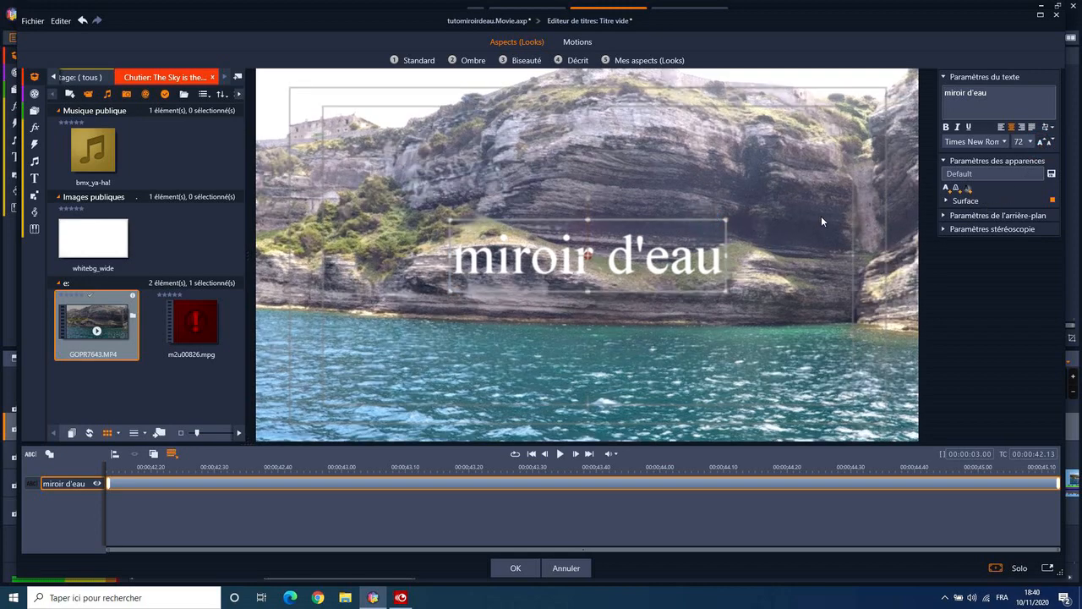
{"action": "left_click", "coordinate": [1041, 142]}
{"action": "left_click", "coordinate": [1040, 142]}
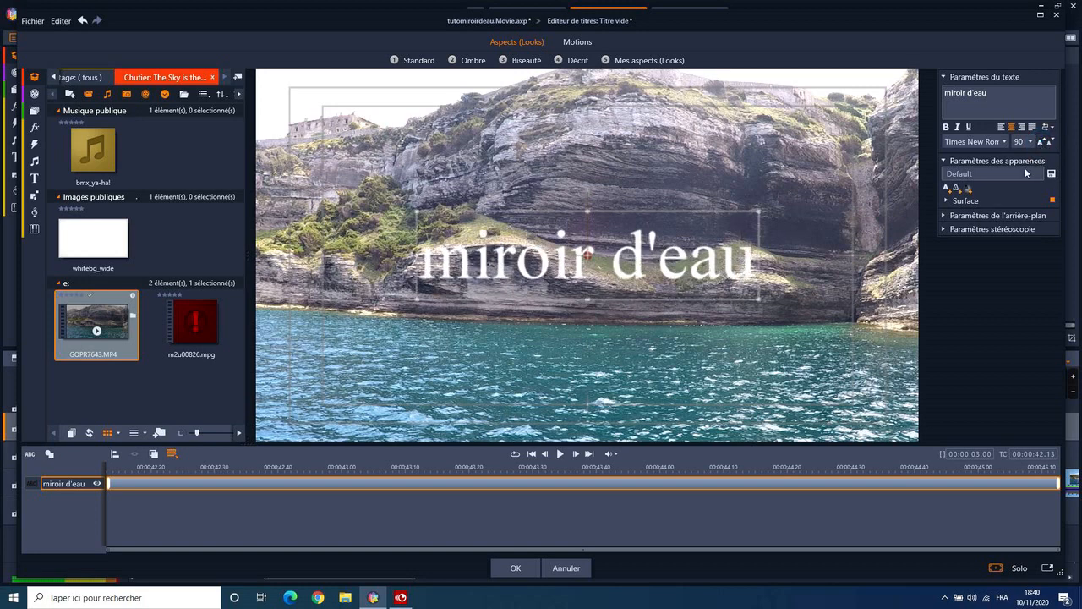
- Add a border with a 0,5 horizontal offset to the title text, and move the title down onto the water
{"action": "left_click", "coordinate": [956, 189]}
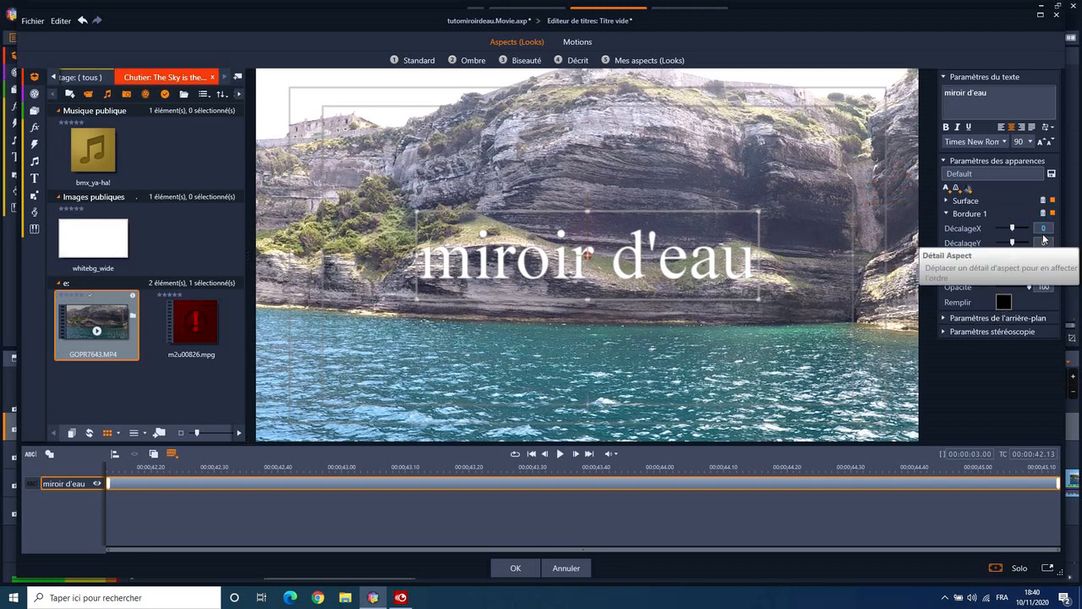
{"action": "type", "text": ",5"}
{"action": "key", "text": "Return"}
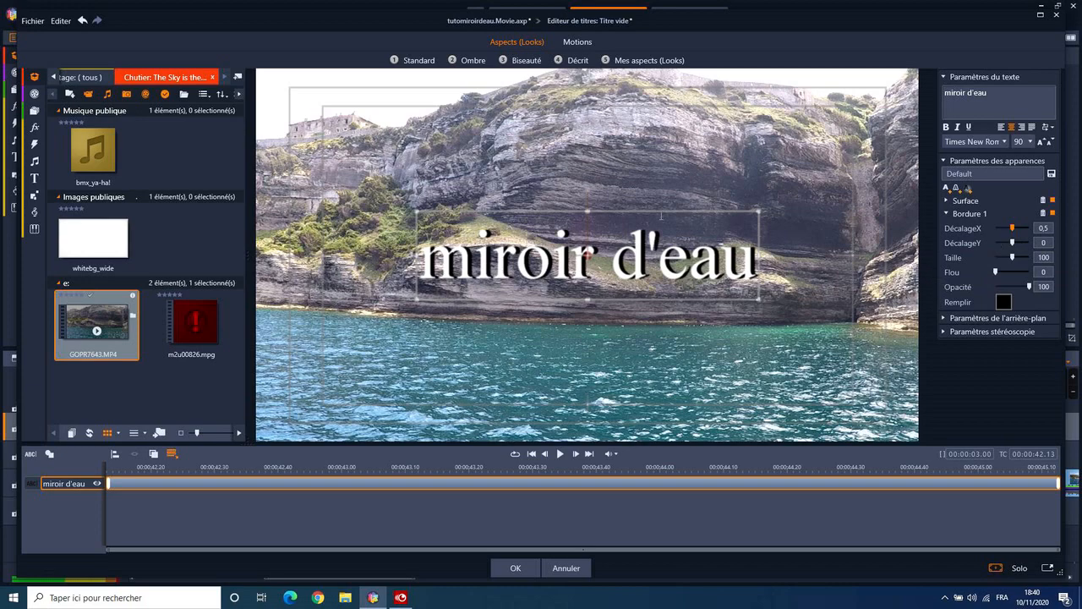
{"action": "left_click_drag", "start_coordinate": [658, 210], "coordinate": [558, 296]}
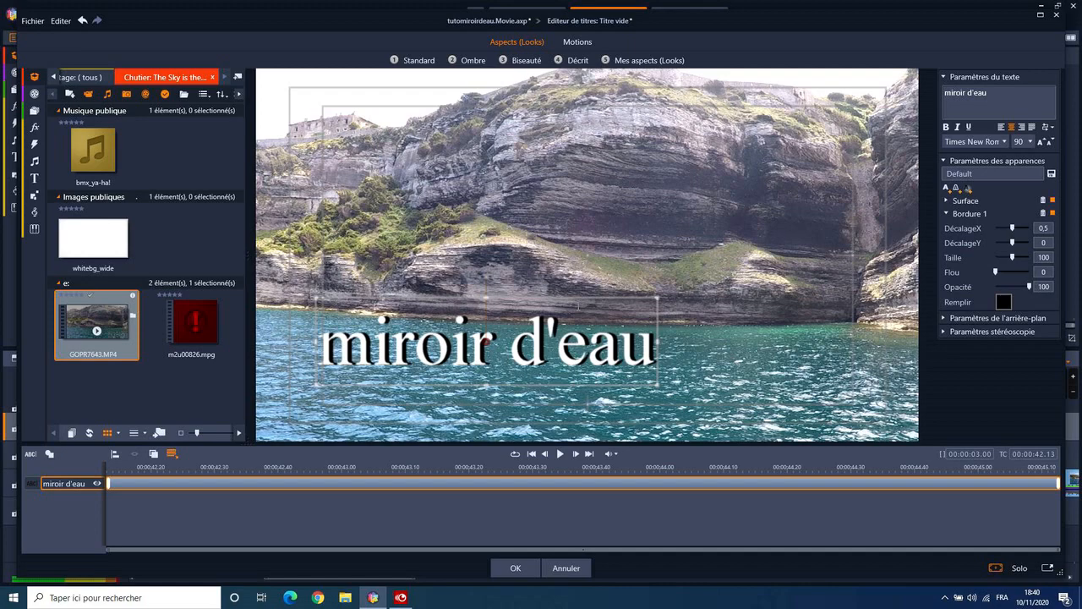
{"action": "left_click", "coordinate": [523, 568]}
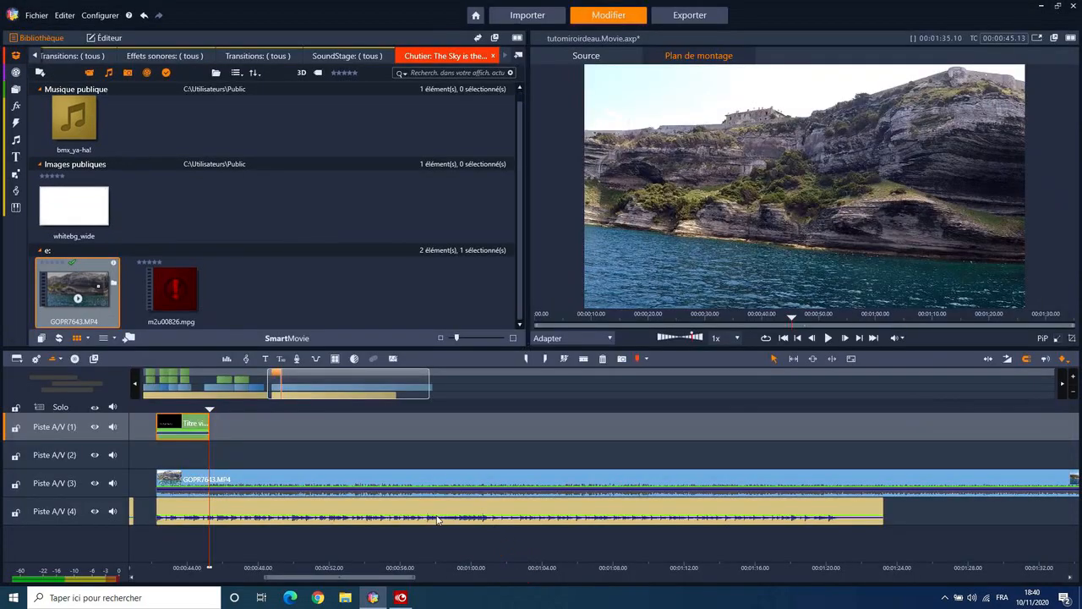
- Move the title clip to track A/V (2) so that it starts at about 00:00:48.19 above the GOPR7643.MP4 clip
{"action": "left_click_drag", "start_coordinate": [186, 431], "coordinate": [352, 451]}
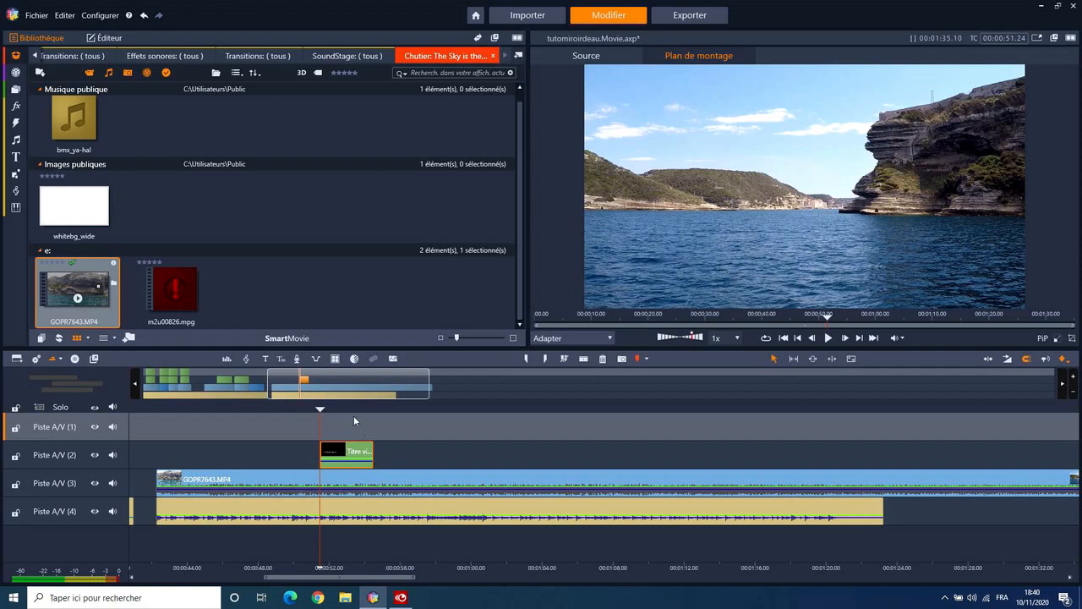
{"action": "left_click", "coordinate": [348, 409]}
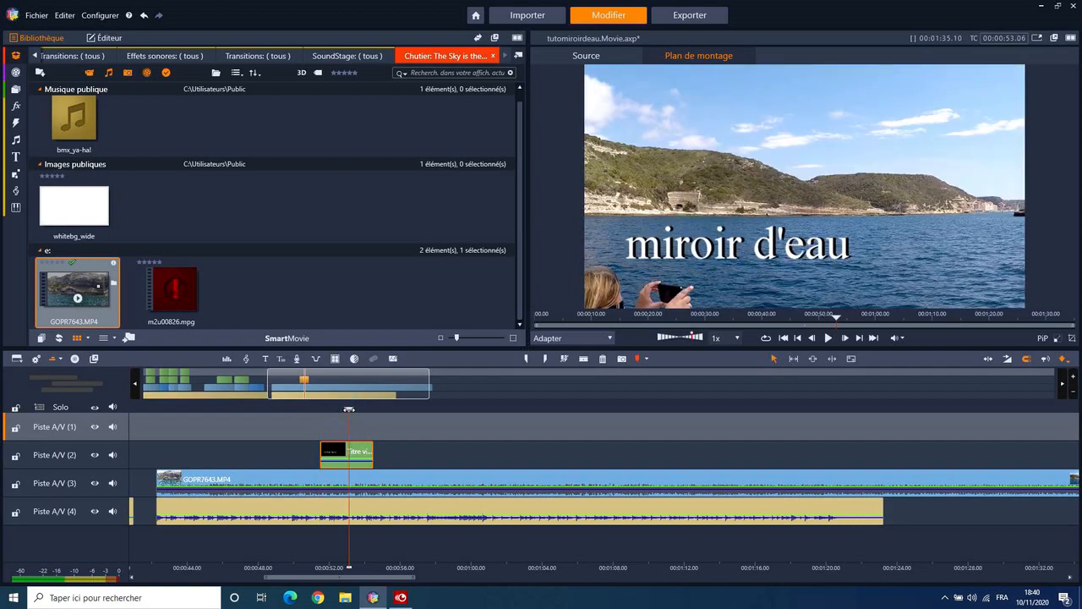
{"action": "left_click_drag", "start_coordinate": [344, 459], "coordinate": [288, 458]}
- Lock music track A/V (4), split the GOPR7643.MP4 clip at 00:00:52.06 and delete the part after the cut
{"action": "left_click_drag", "start_coordinate": [291, 409], "coordinate": [330, 412]}
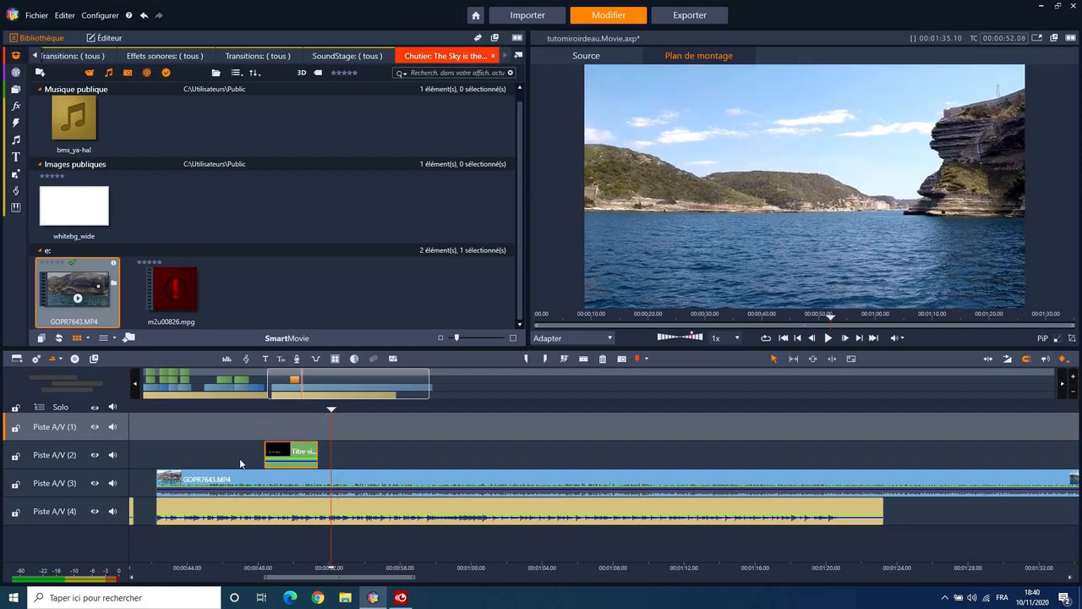
{"action": "left_click", "coordinate": [15, 511]}
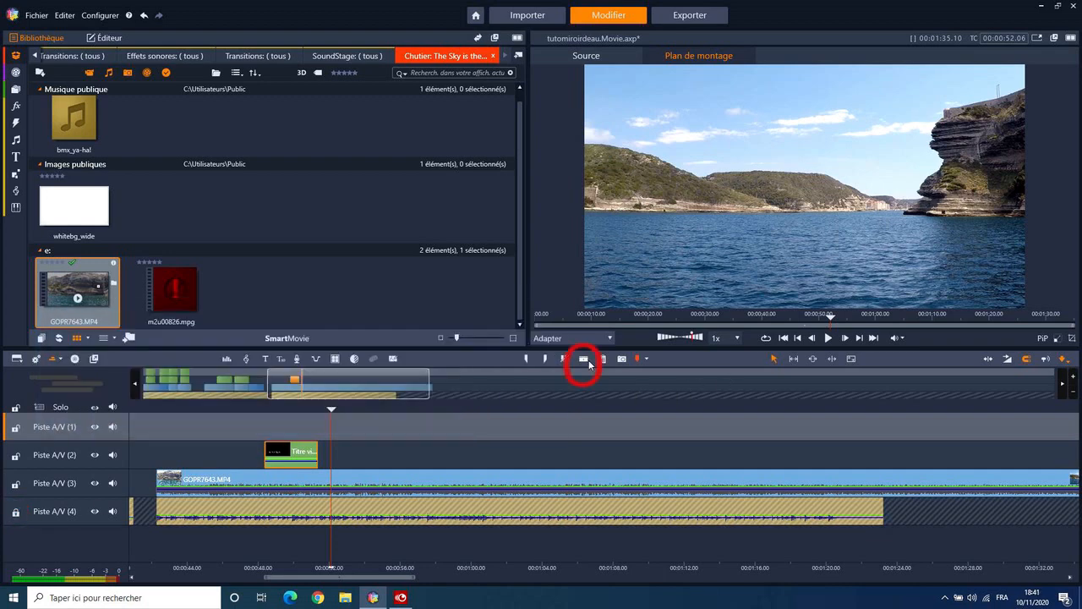
{"action": "left_click", "coordinate": [585, 360]}
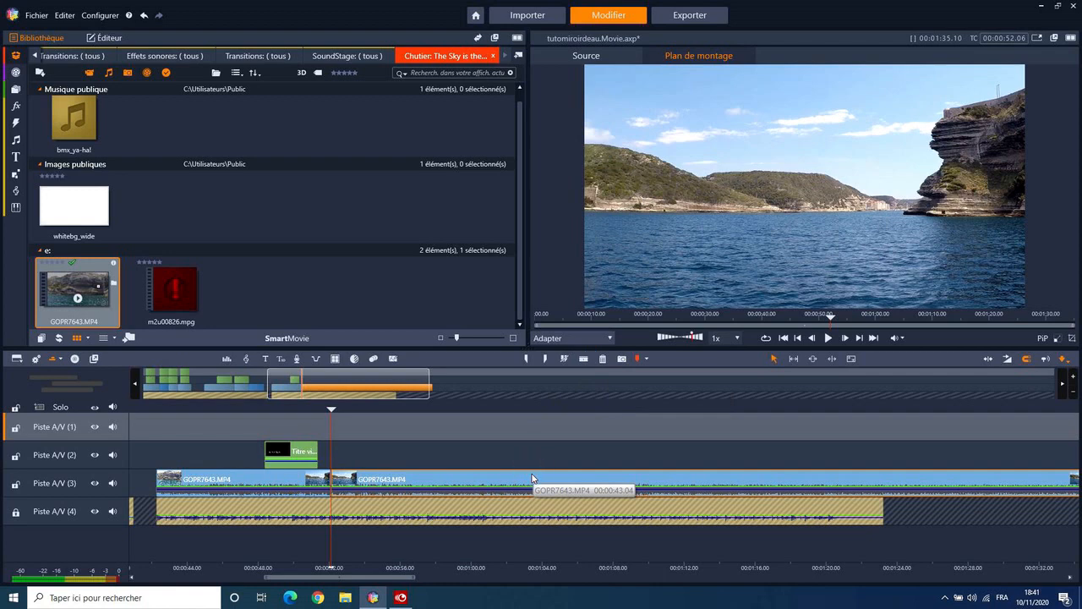
{"action": "key", "text": "Delete"}
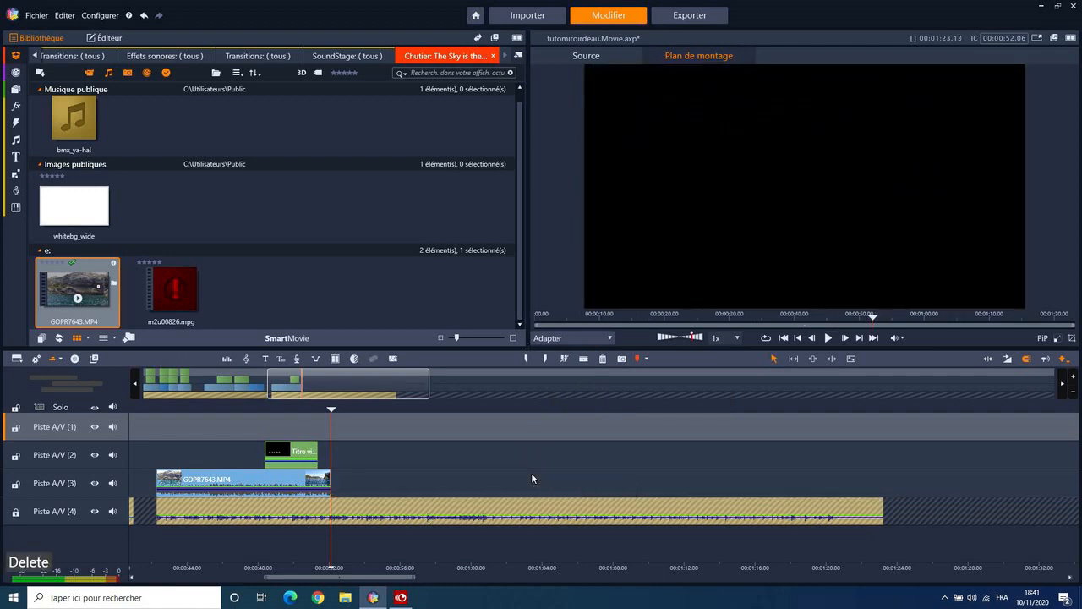
- Apply the Réflexion effect from NewBlue Video Essentials IV to the title clip above GOPR7643.MP4
{"action": "left_click", "coordinate": [294, 461]}
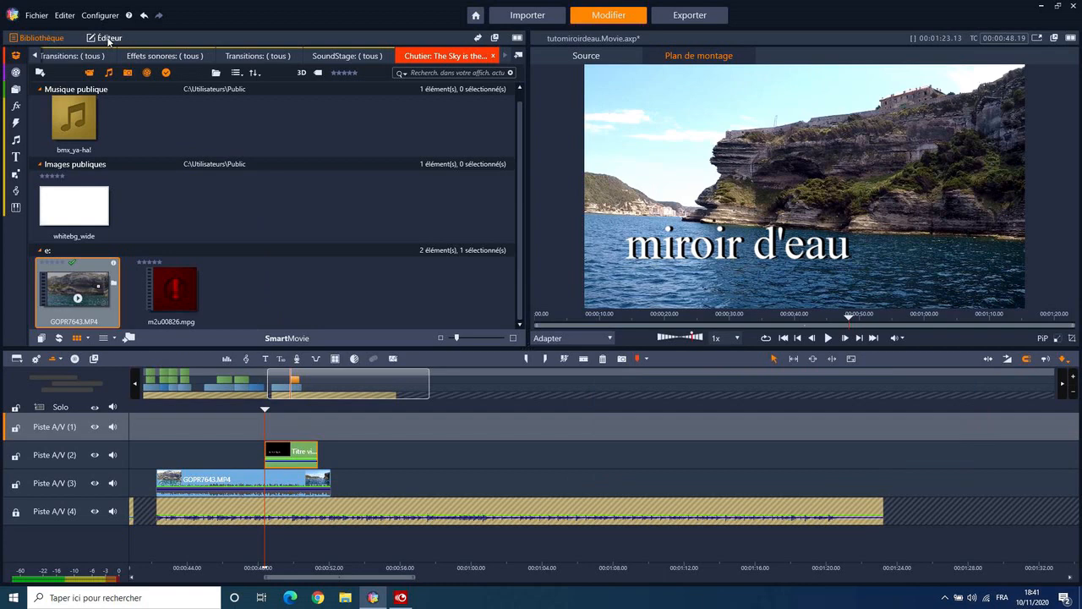
{"action": "left_click", "coordinate": [108, 39]}
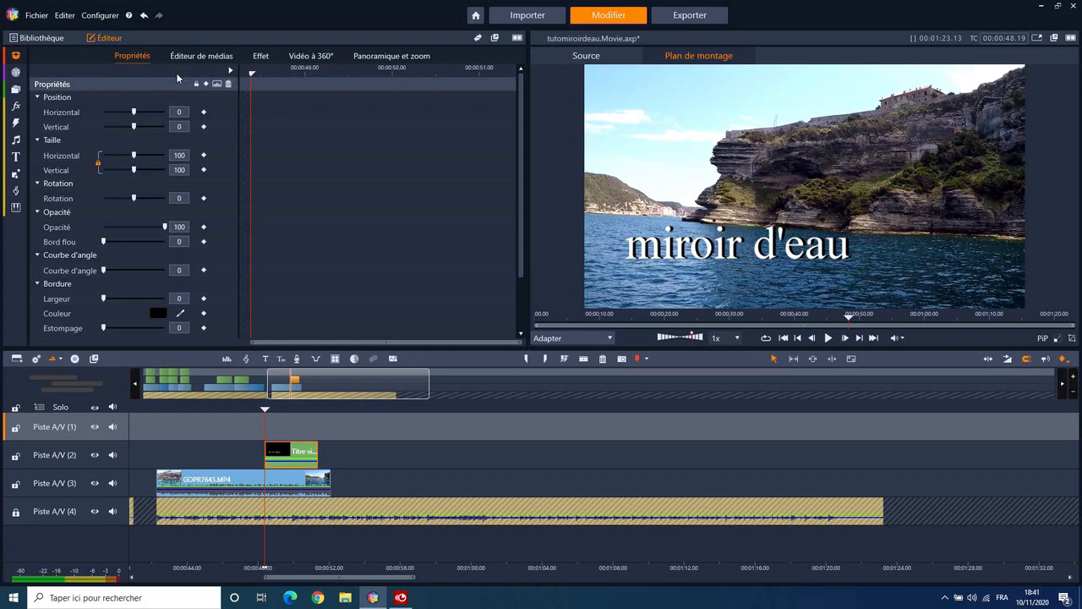
{"action": "left_click", "coordinate": [259, 55]}
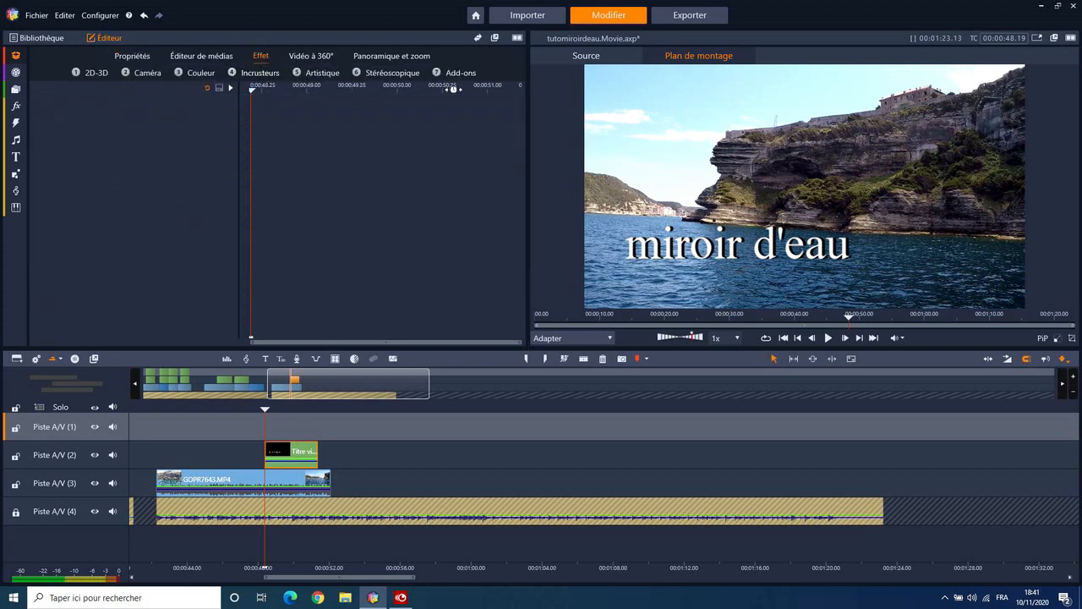
{"action": "left_click", "coordinate": [453, 73]}
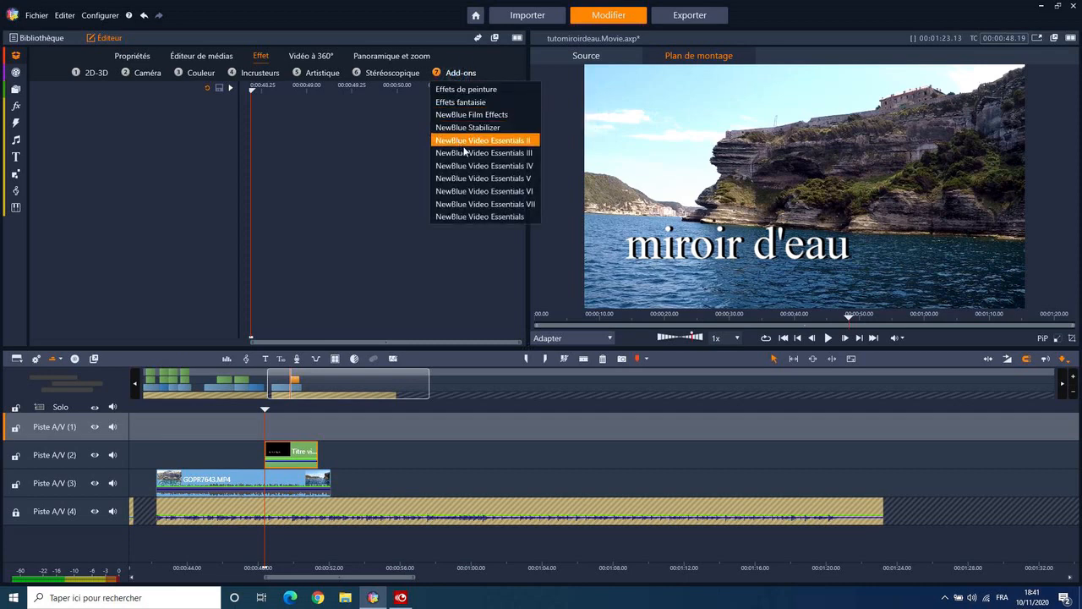
{"action": "left_click", "coordinate": [480, 167]}
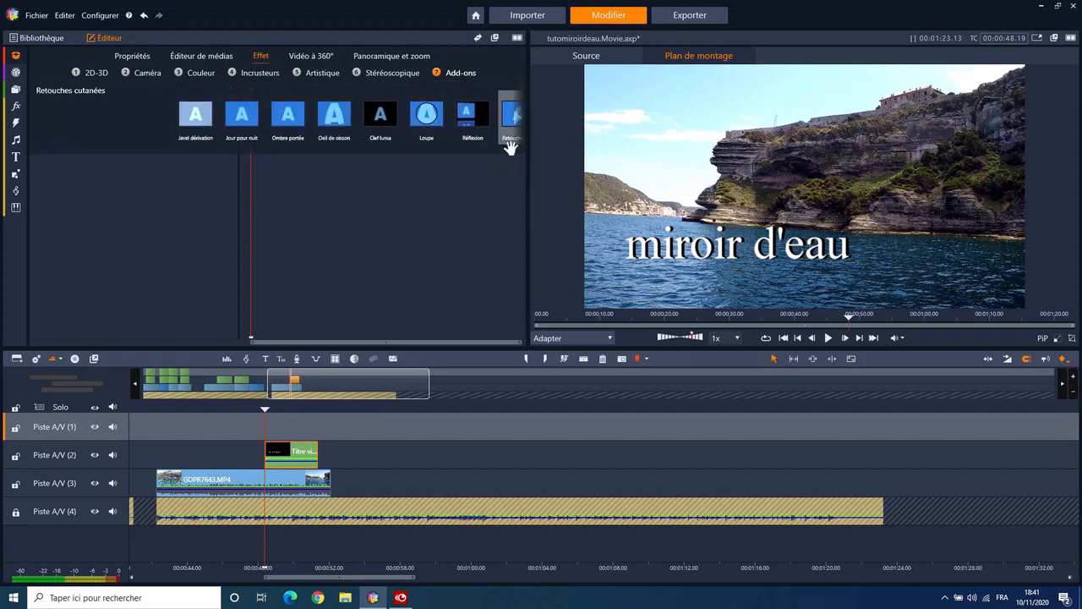
{"action": "left_click", "coordinate": [472, 117]}
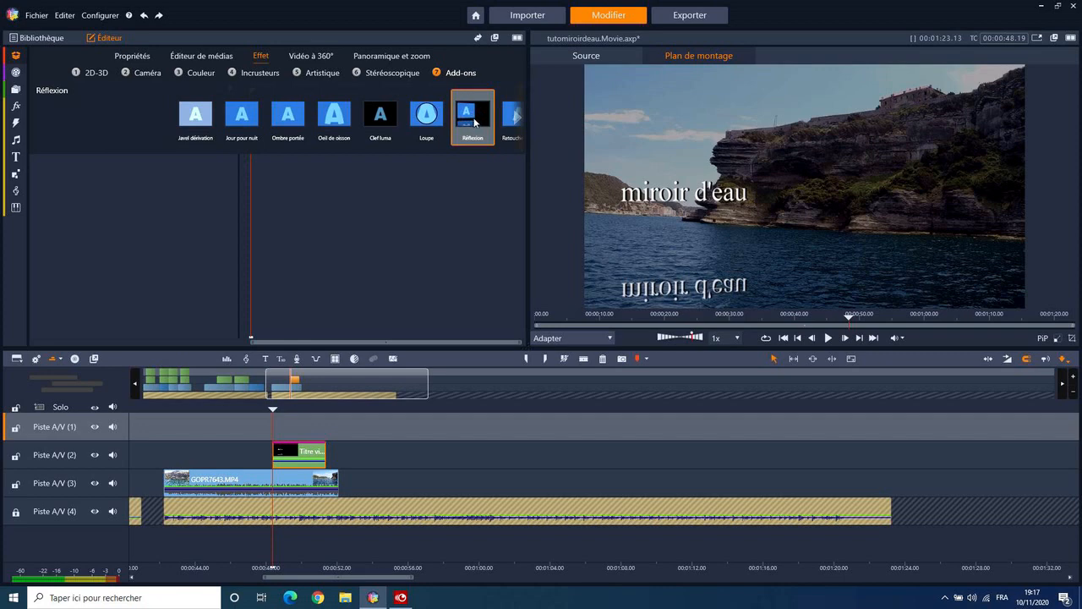
{"action": "double_click", "coordinate": [472, 117]}
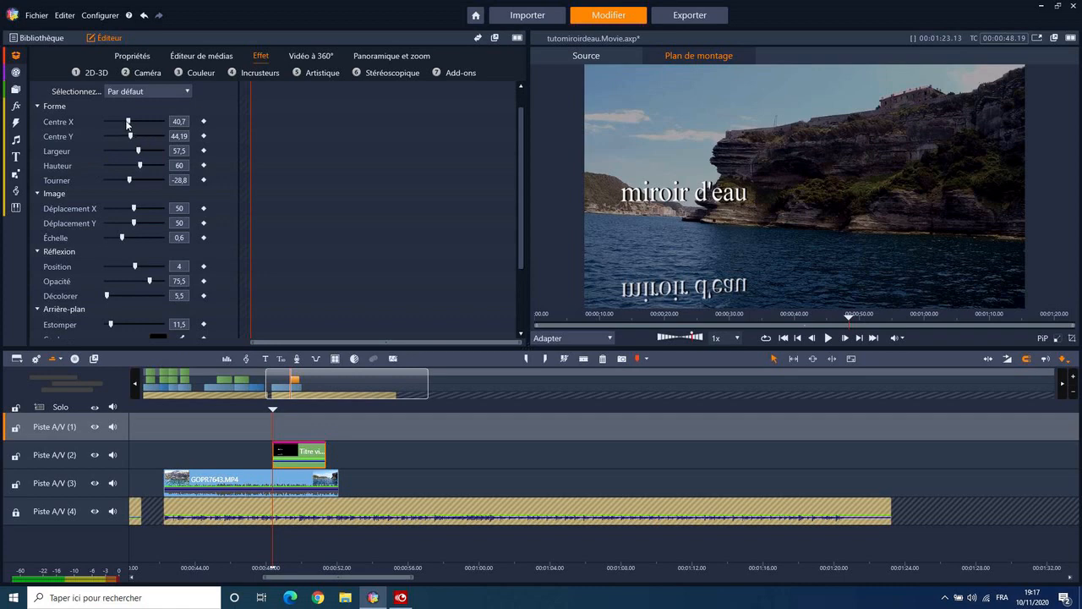
- Set the title's Réflexion shape values to Centre X 43,98, Largeur 53,6 and Tourner 0
{"action": "mouse_move", "coordinate": [127, 121]}
{"action": "left_mouse_down"}
{"action": "mouse_move", "coordinate": [143, 121]}
{"action": "mouse_move", "coordinate": [128, 121]}
{"action": "left_mouse_up"}
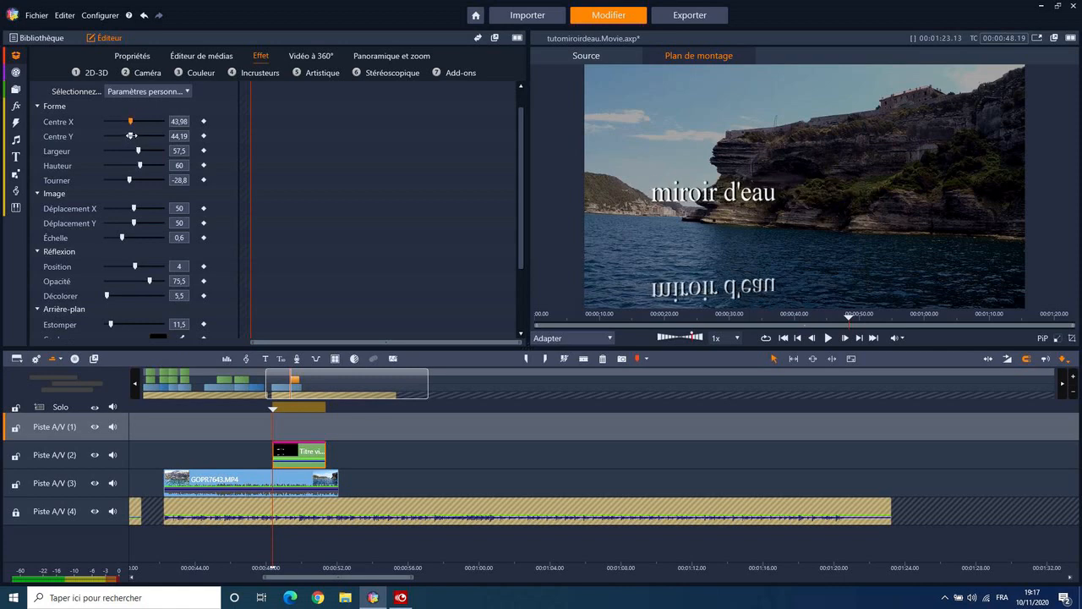
{"action": "left_click_drag", "start_coordinate": [131, 136], "coordinate": [131, 135]}
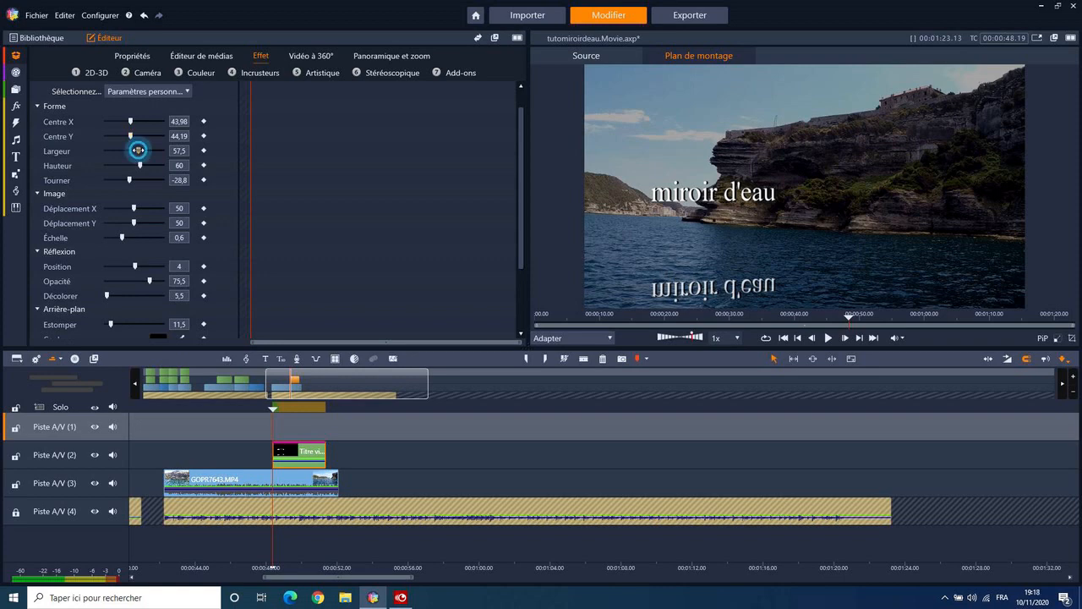
{"action": "mouse_move", "coordinate": [138, 150]}
{"action": "left_mouse_down"}
{"action": "mouse_move", "coordinate": [124, 150]}
{"action": "mouse_move", "coordinate": [136, 151]}
{"action": "left_mouse_up"}
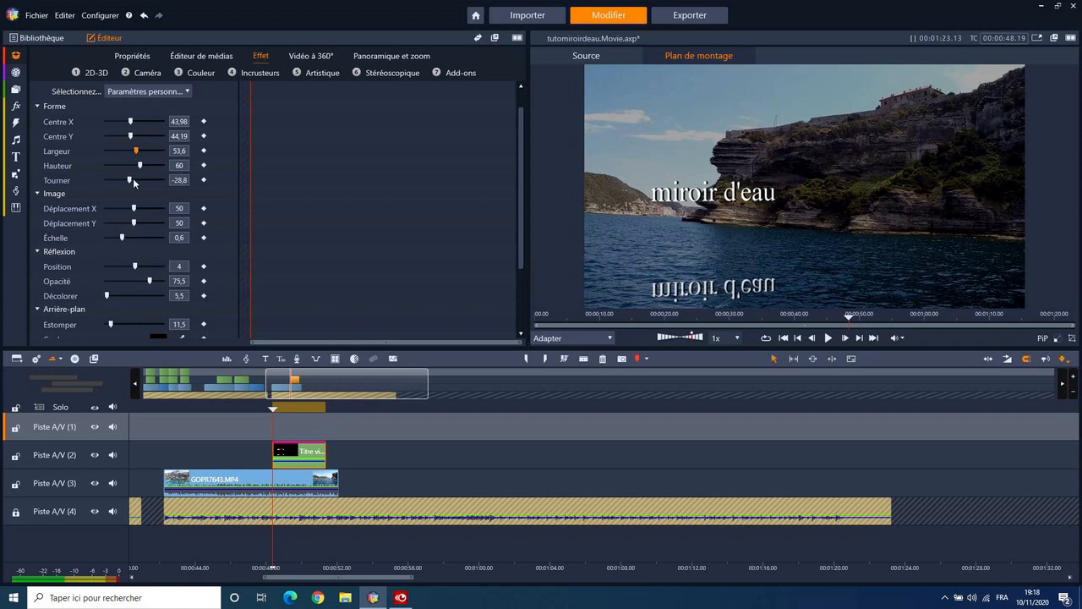
{"action": "left_click_drag", "start_coordinate": [129, 179], "coordinate": [132, 179]}
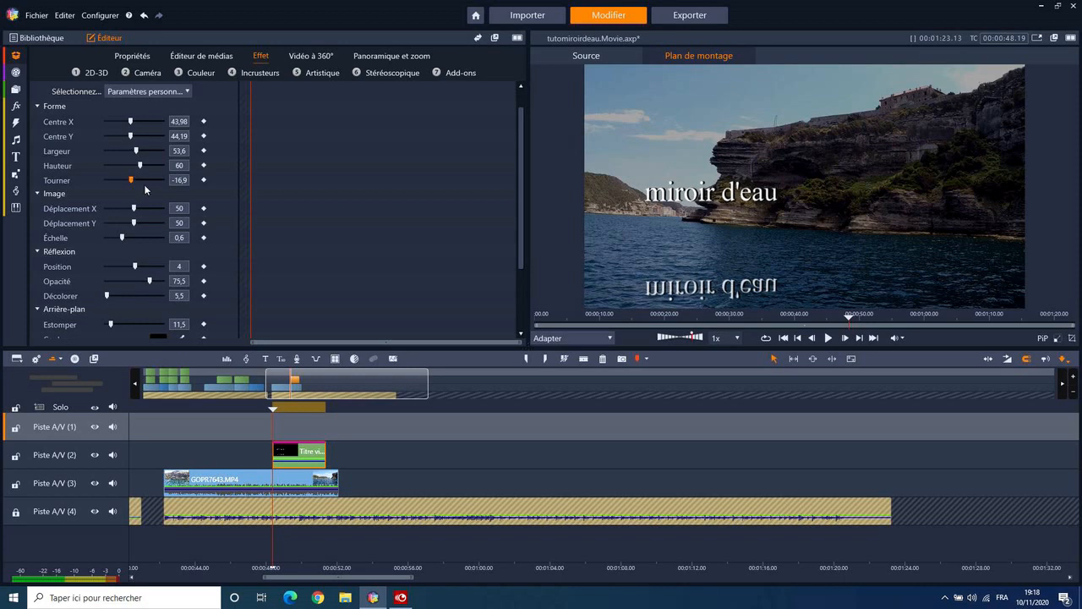
{"action": "left_click", "coordinate": [179, 180]}
{"action": "double_click", "coordinate": [181, 181]}
{"action": "type", "text": "0"}
{"action": "key", "text": "Return"}
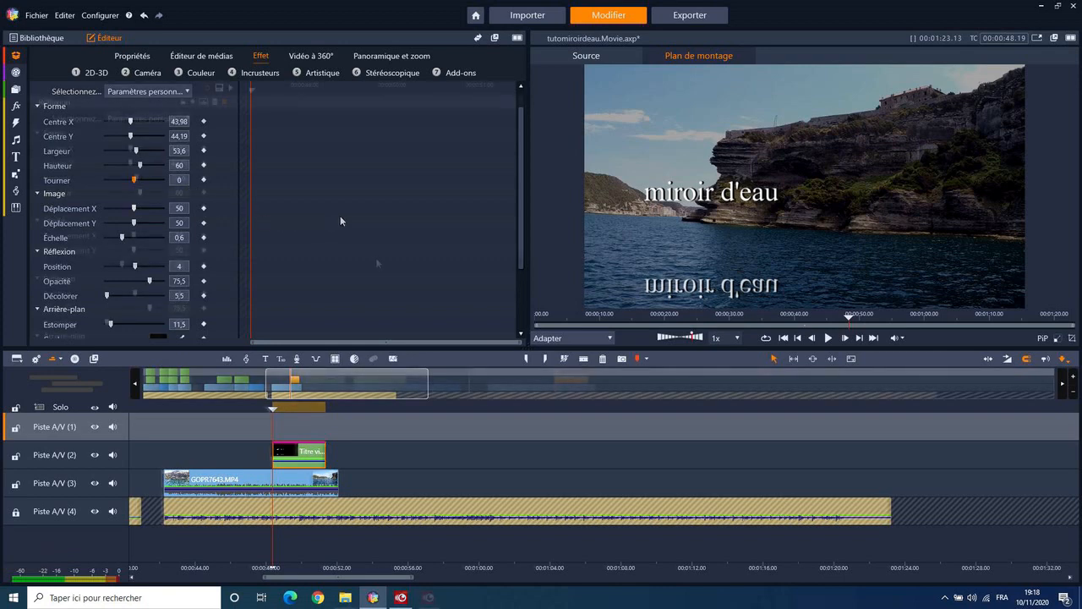
{"action": "key", "text": "F11"}
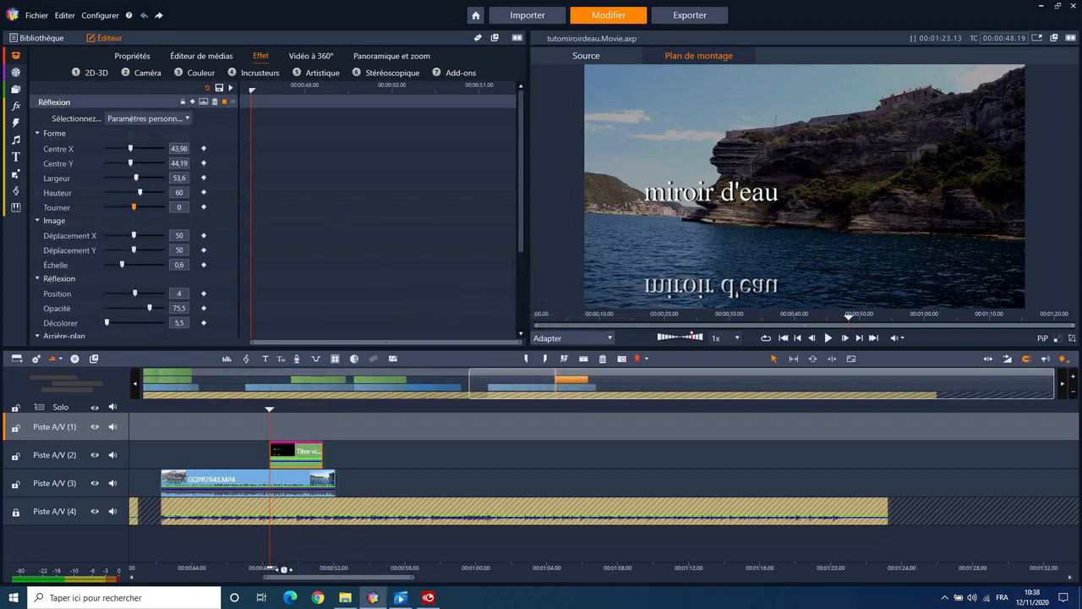
- Set the Réflexion effect of the earlier gopr6448 clip to Centre X 40,7 and Déplacement X 1,55
{"action": "left_click_drag", "start_coordinate": [292, 581], "coordinate": [233, 580]}
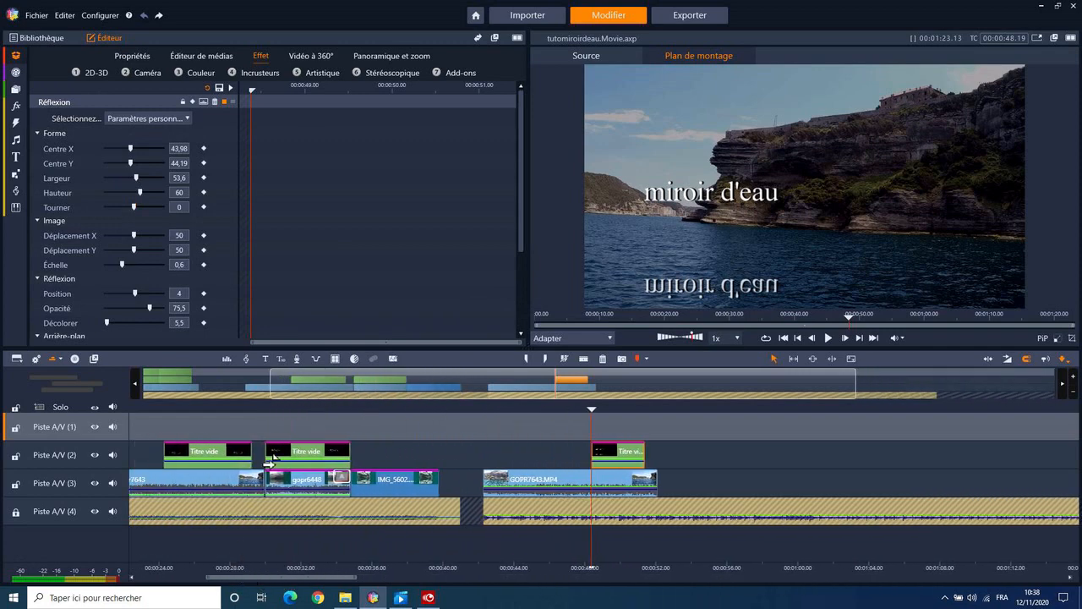
{"action": "left_click", "coordinate": [311, 409]}
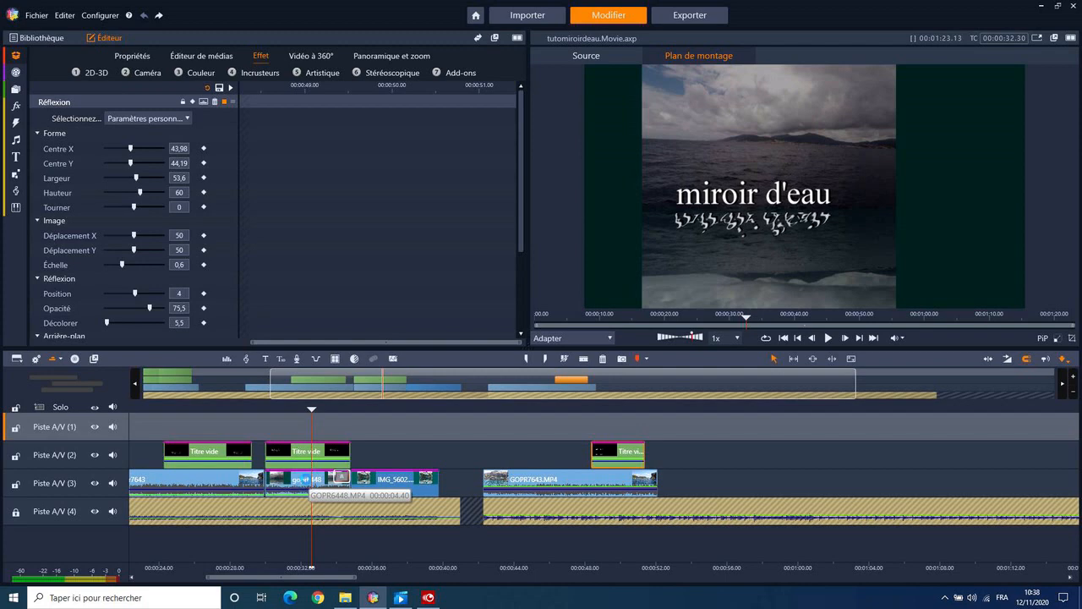
{"action": "left_click", "coordinate": [309, 483]}
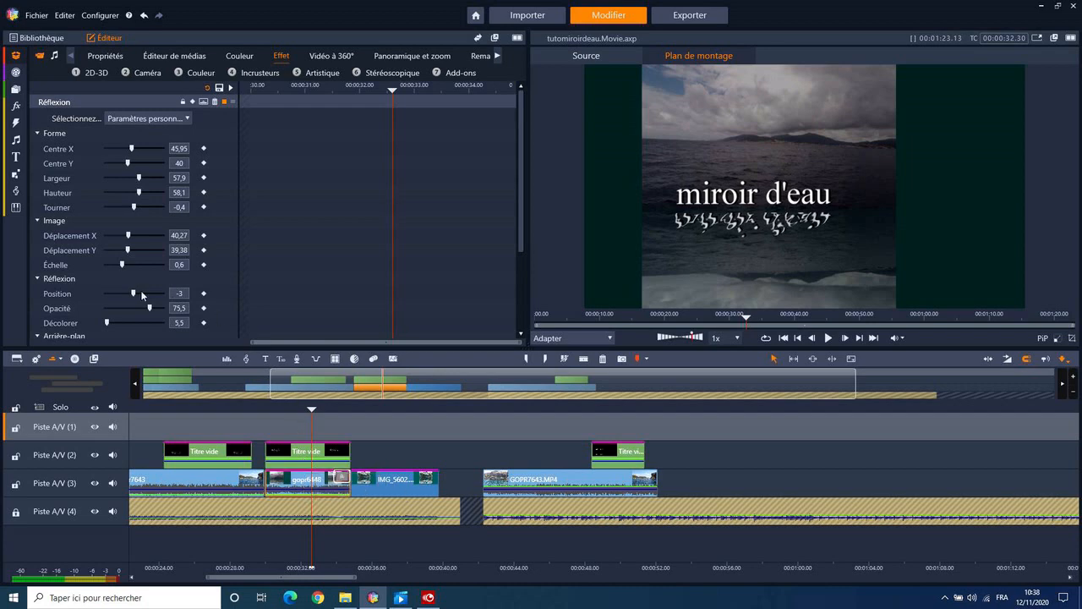
{"action": "left_click", "coordinate": [17, 174]}
{"action": "mouse_move", "coordinate": [131, 148]}
{"action": "left_mouse_down"}
{"action": "mouse_move", "coordinate": [147, 148]}
{"action": "mouse_move", "coordinate": [127, 148]}
{"action": "left_mouse_up"}
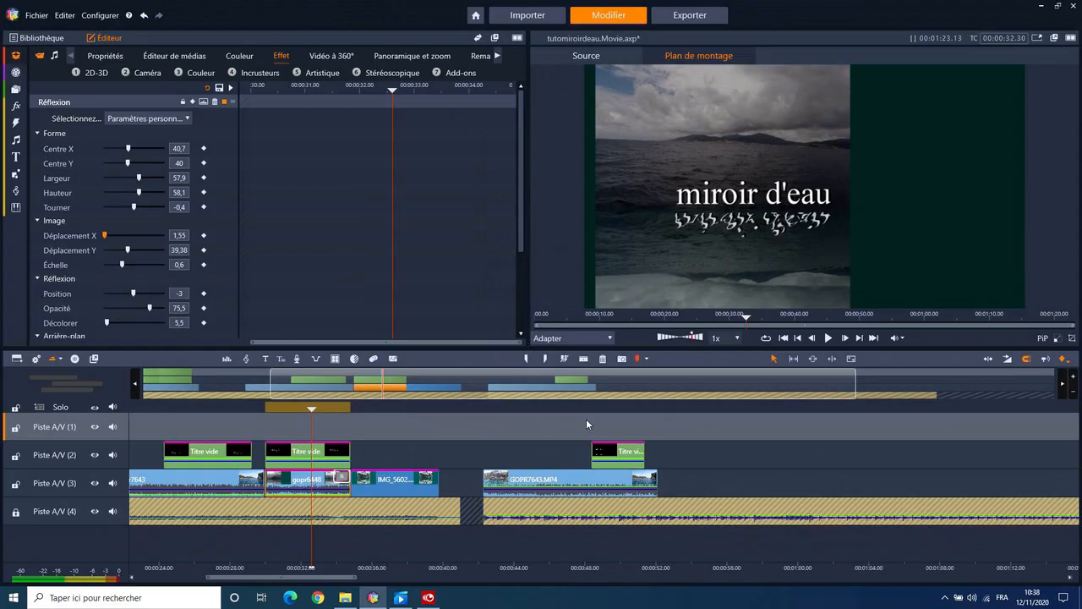
- Set the Réflexion effect of the last title clip to Échelle 0,7 and reflection Position -7,4
{"action": "left_click", "coordinate": [614, 409]}
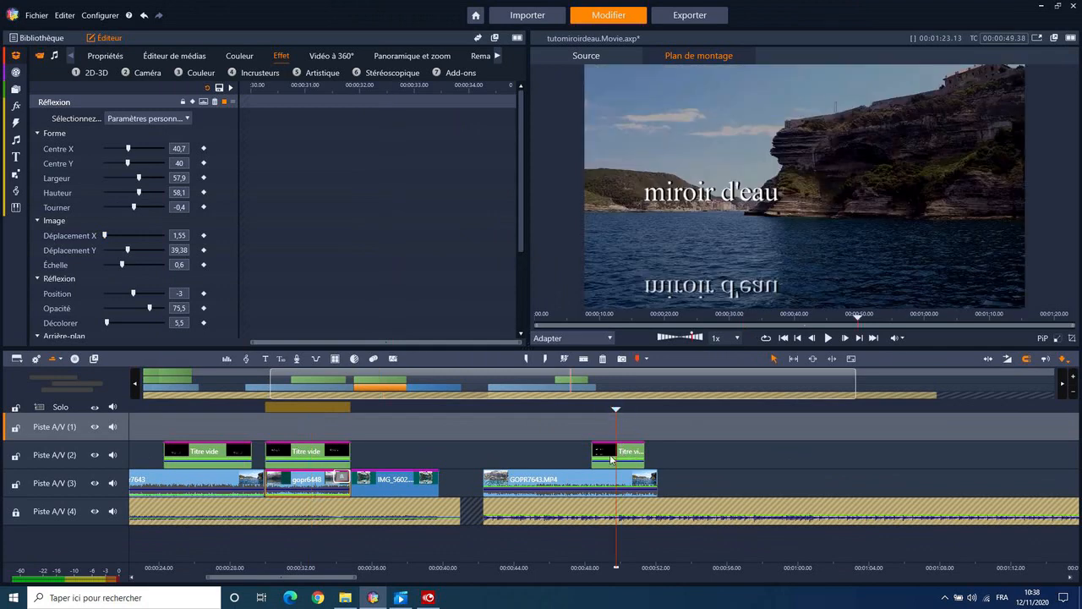
{"action": "left_click", "coordinate": [611, 457]}
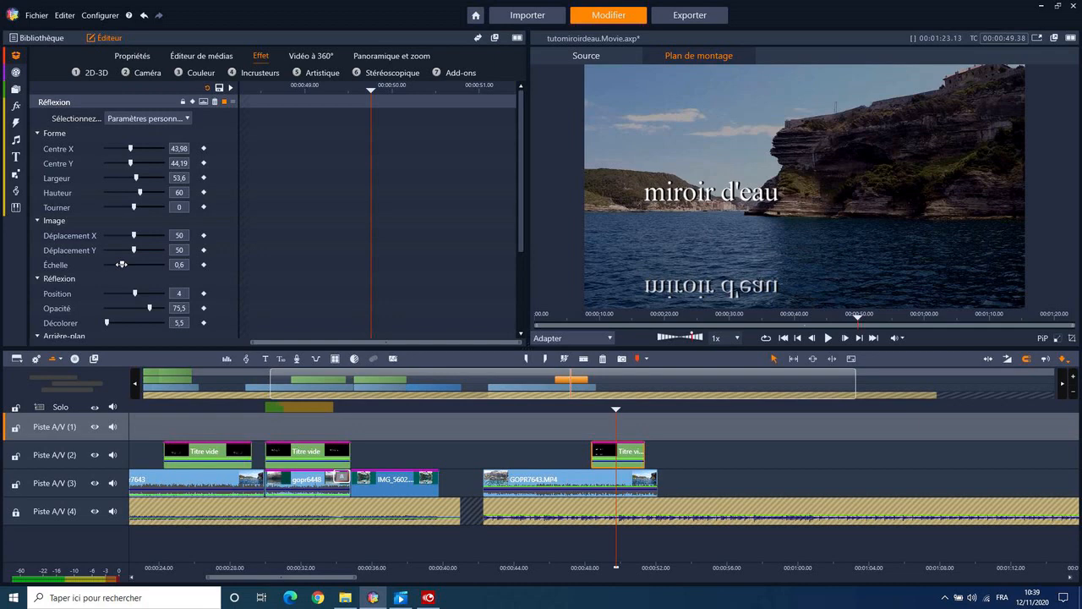
{"action": "left_click_drag", "start_coordinate": [122, 264], "coordinate": [125, 265]}
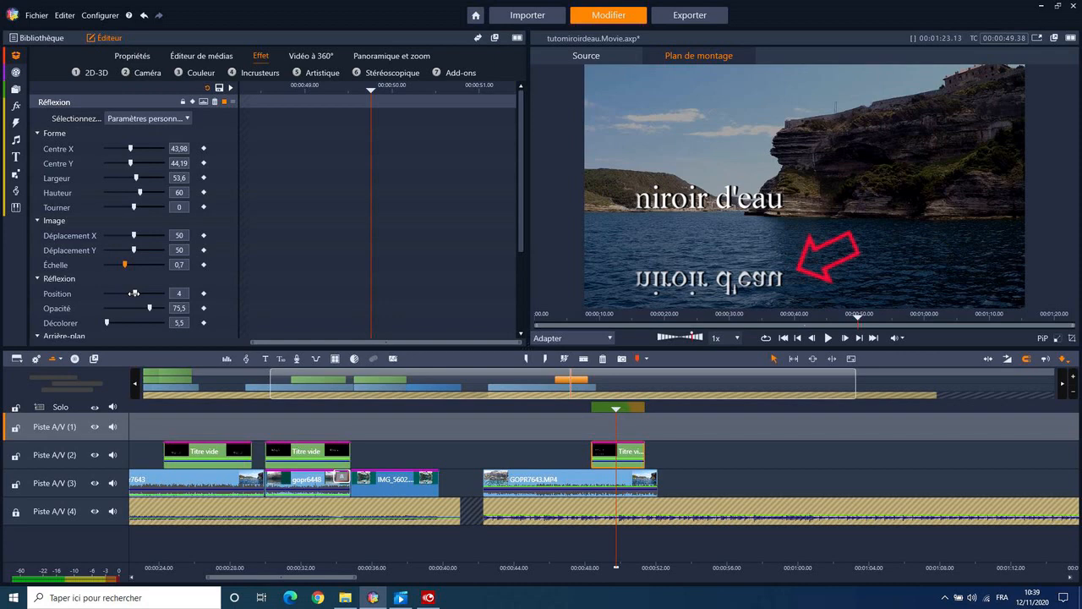
{"action": "left_click", "coordinate": [177, 294]}
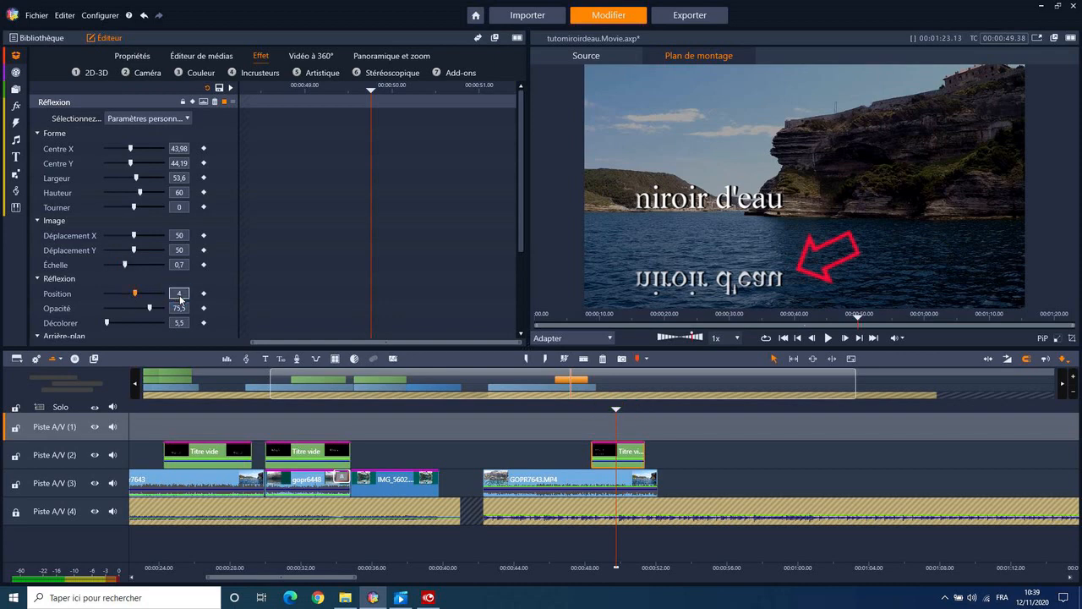
{"action": "double_click", "coordinate": [181, 293]}
{"action": "type", "text": "3"}
{"action": "key", "text": "Return"}
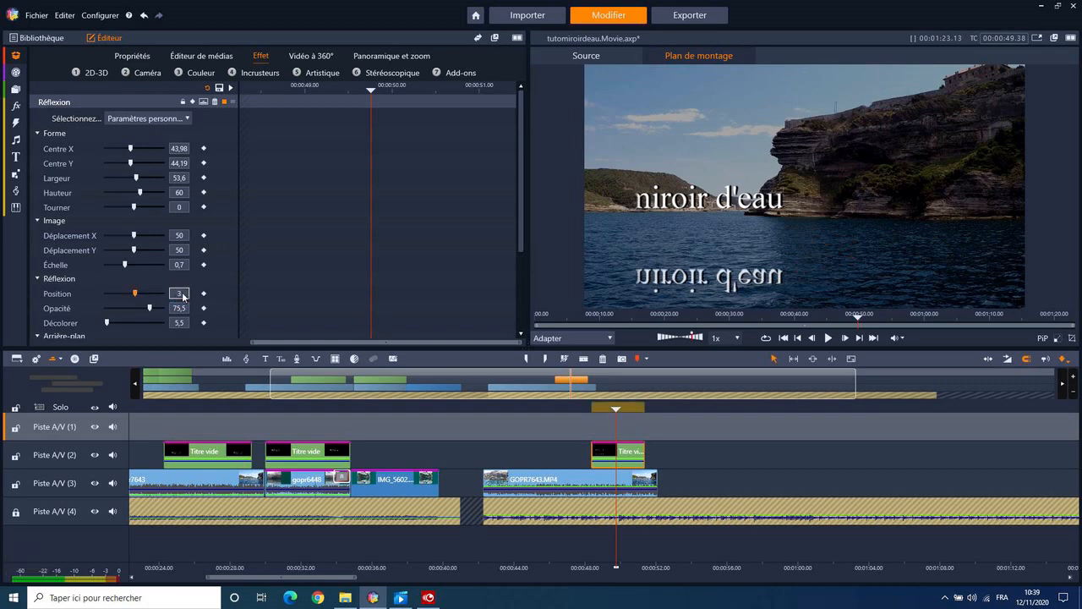
{"action": "left_click_drag", "start_coordinate": [136, 293], "coordinate": [131, 293]}
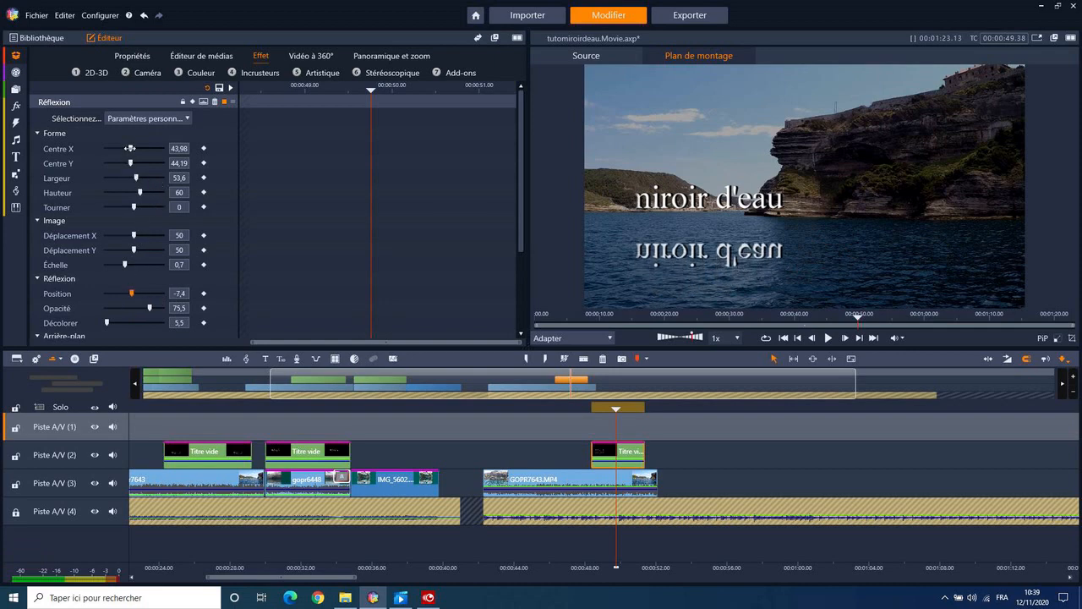
- Set the title's Réflexion effect to Centre Y 48,13, Centre X 47,26, Largeur 76,5 and reflection Position -20,4
{"action": "left_click_drag", "start_coordinate": [129, 163], "coordinate": [133, 163]}
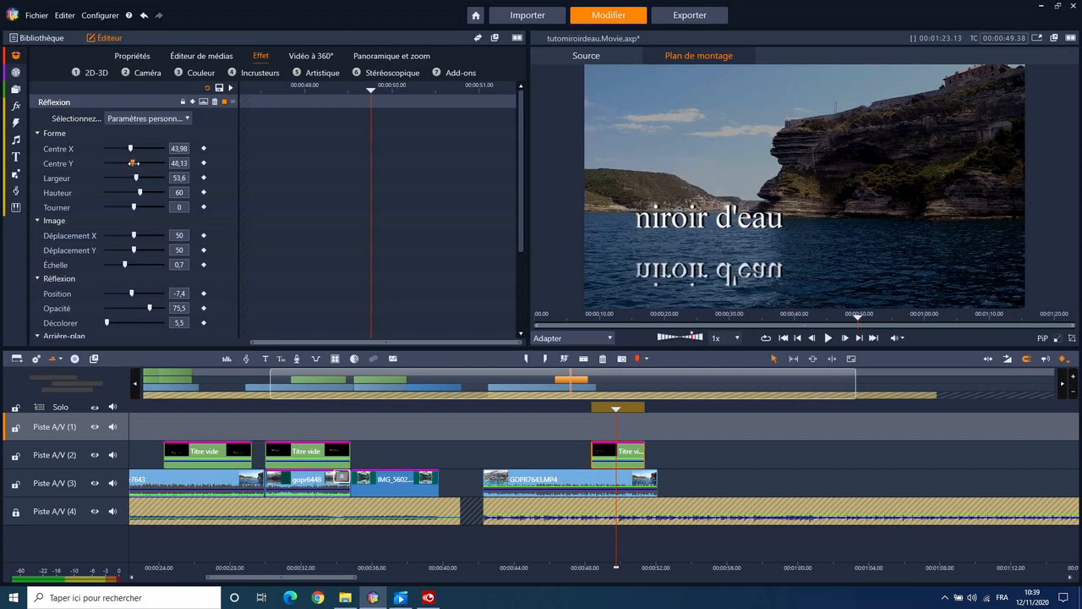
{"action": "left_click_drag", "start_coordinate": [130, 148], "coordinate": [133, 148]}
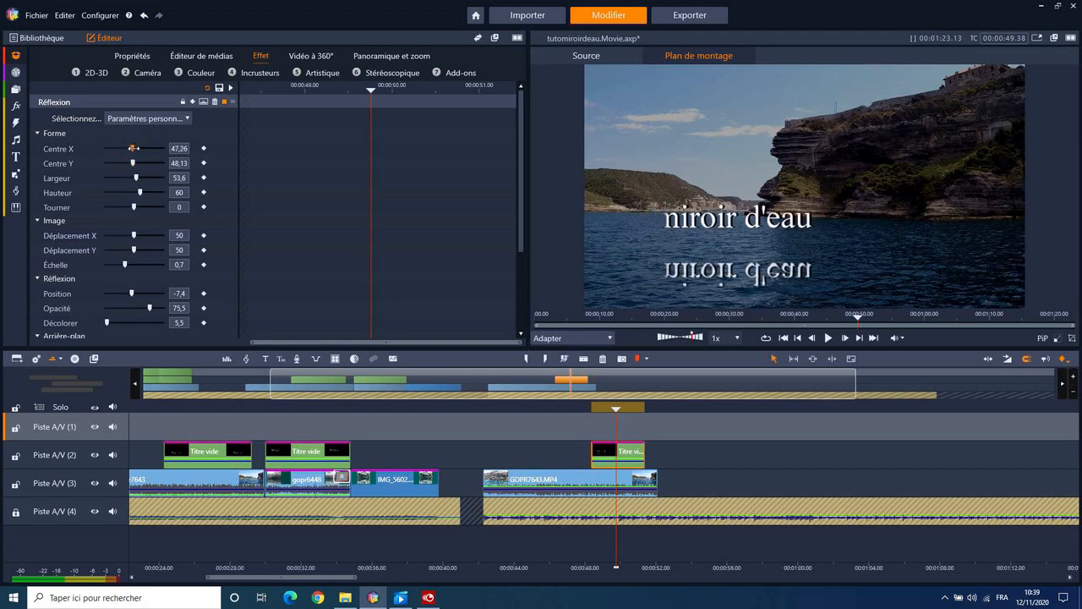
{"action": "left_click_drag", "start_coordinate": [135, 178], "coordinate": [155, 177]}
{"action": "left_click", "coordinate": [131, 292]}
{"action": "left_click_drag", "start_coordinate": [131, 293], "coordinate": [126, 293]}
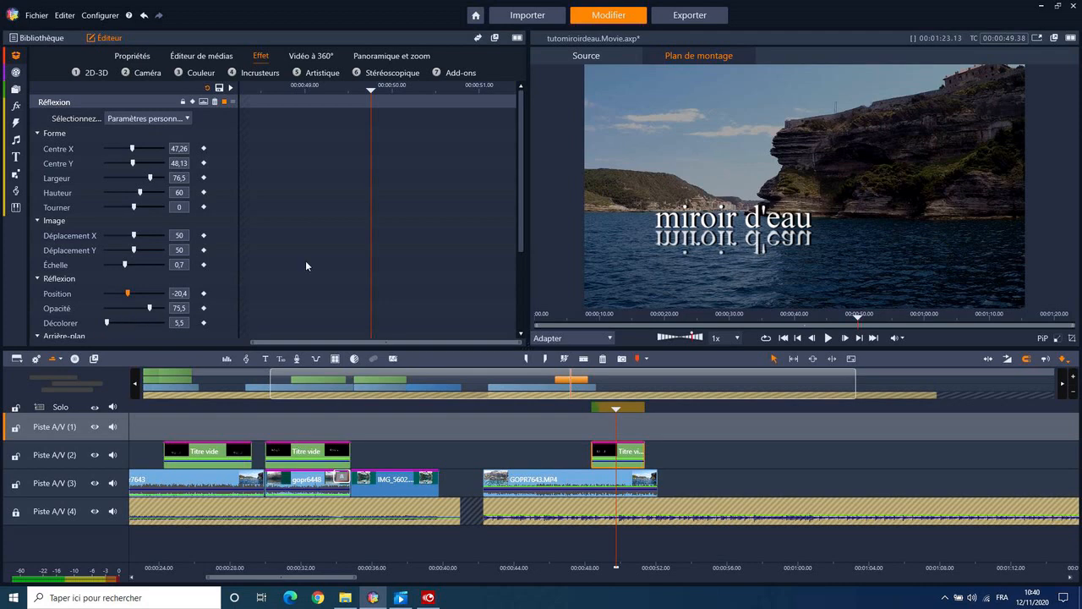
- Set the background Estomper value of the title's Réflexion effect to 24,9
{"action": "left_click_drag", "start_coordinate": [521, 196], "coordinate": [523, 266]}
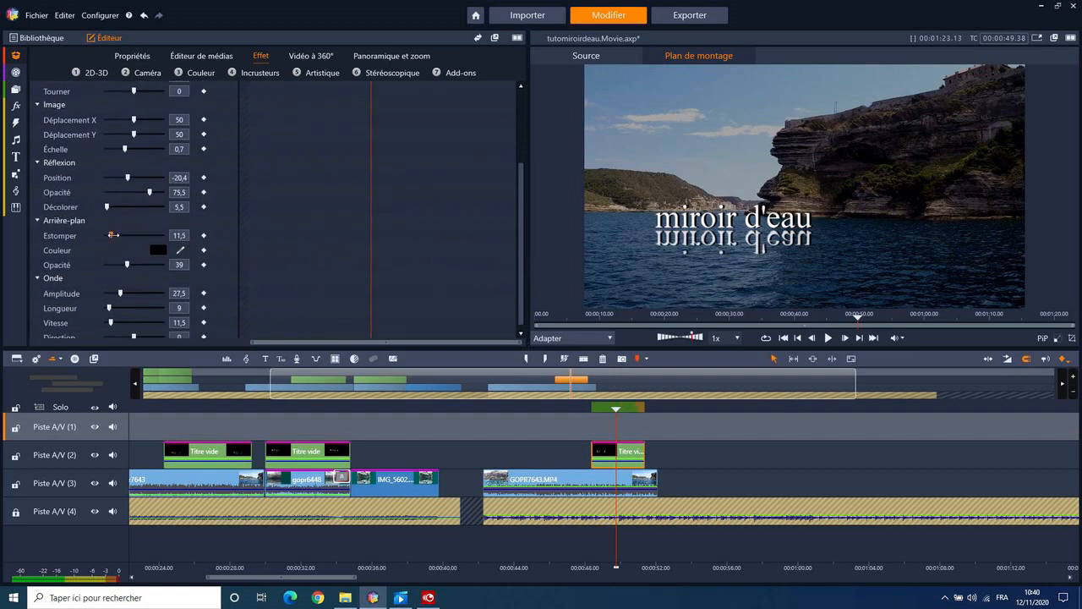
{"action": "mouse_move", "coordinate": [111, 235]}
{"action": "left_mouse_down"}
{"action": "mouse_move", "coordinate": [128, 235]}
{"action": "mouse_move", "coordinate": [107, 235]}
{"action": "mouse_move", "coordinate": [119, 234]}
{"action": "left_mouse_up"}
{"action": "left_click_drag", "start_coordinate": [522, 275], "coordinate": [524, 289]}
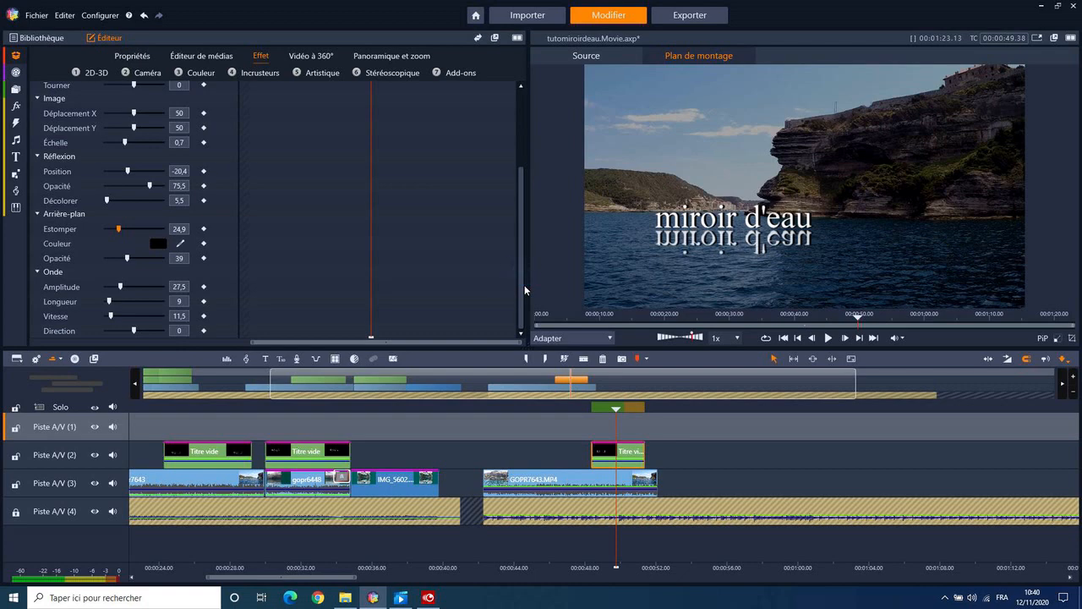
- Set the reflection's Onde values to Amplitude 41, Longueur 20, Vitesse 80 and Direction 124
{"action": "left_click", "coordinate": [179, 287]}
{"action": "type", "text": "41"}
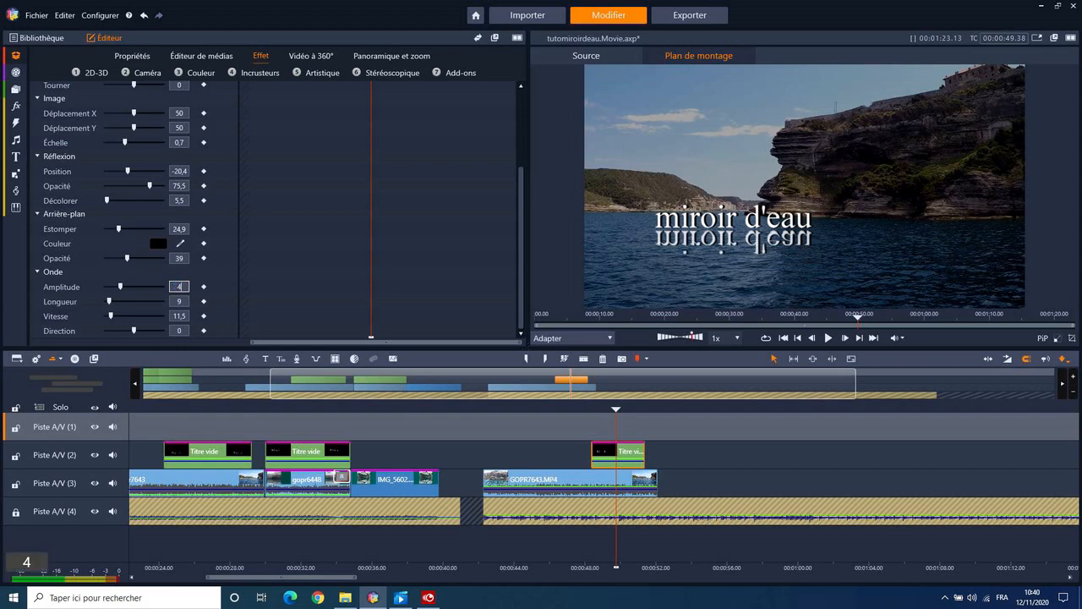
{"action": "left_click", "coordinate": [188, 300]}
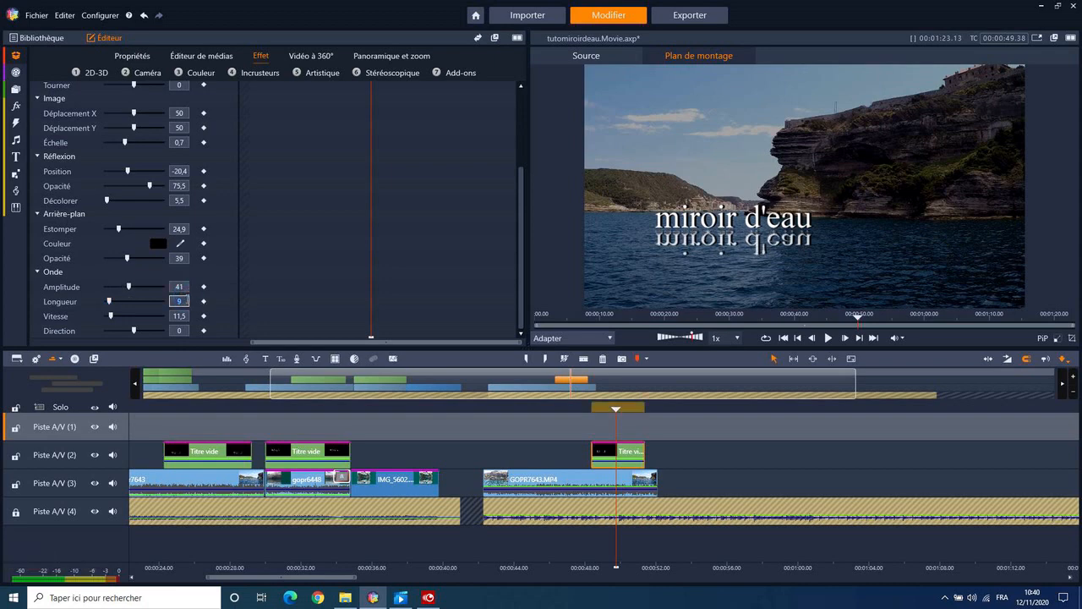
{"action": "type", "text": "20"}
{"action": "left_click", "coordinate": [185, 316]}
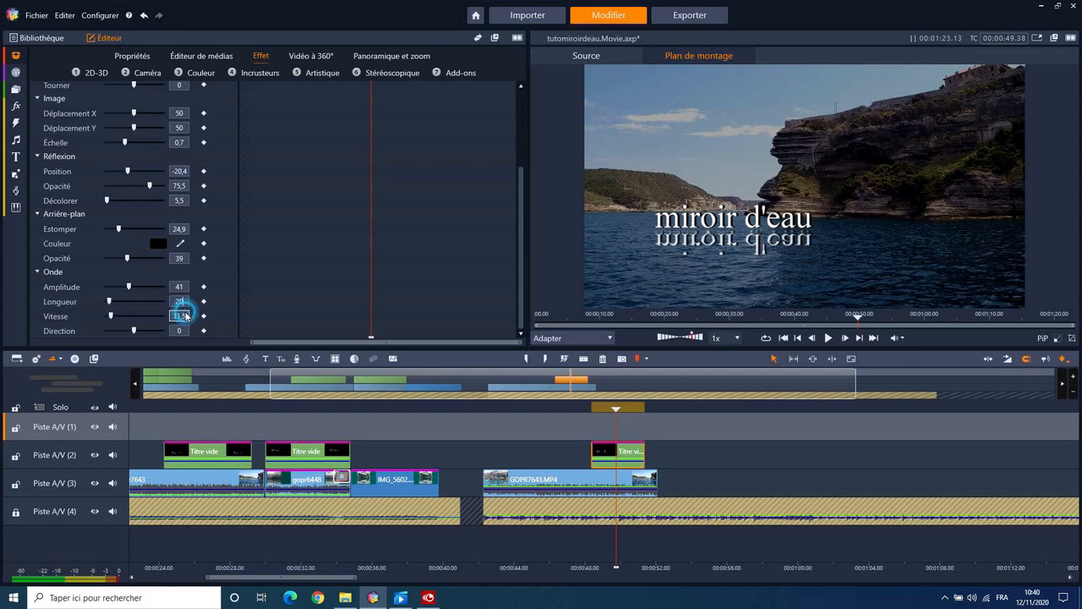
{"action": "type", "text": "80"}
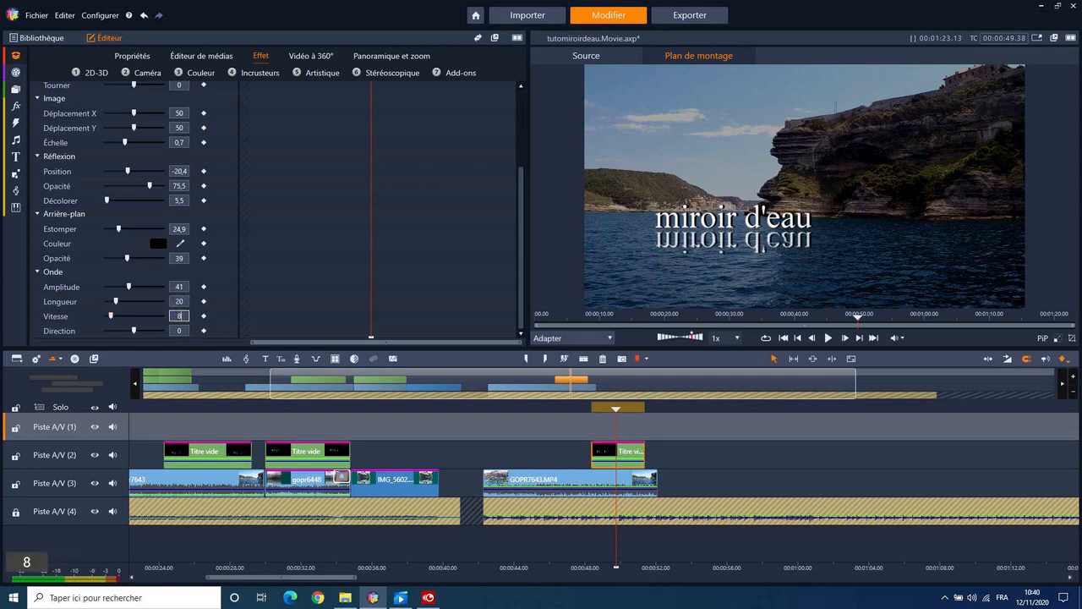
{"action": "left_click", "coordinate": [185, 330]}
{"action": "left_click", "coordinate": [183, 331]}
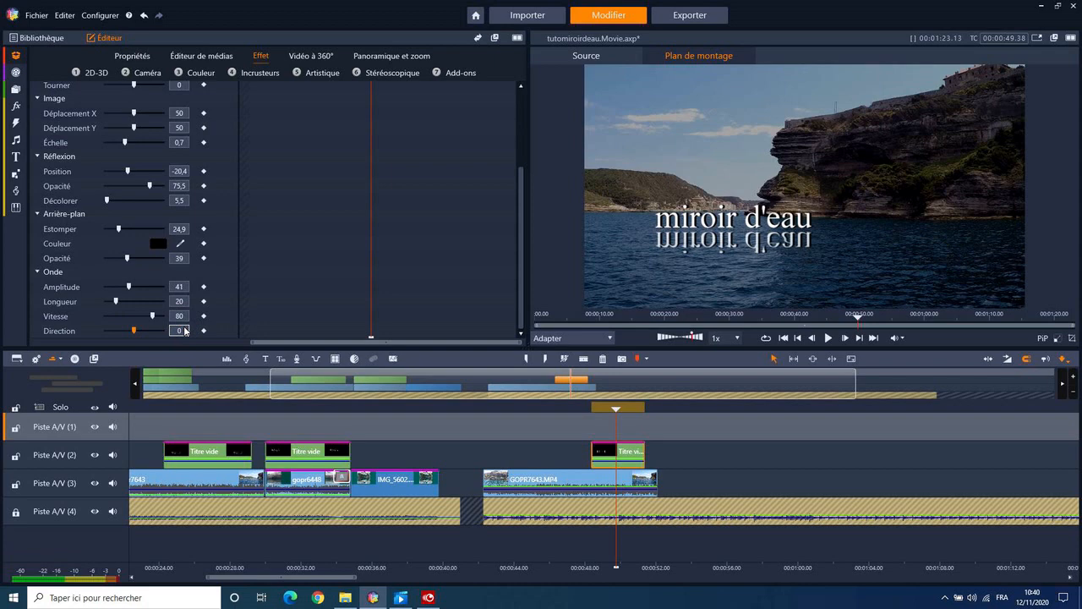
{"action": "type", "text": "124"}
{"action": "key", "text": "Return"}
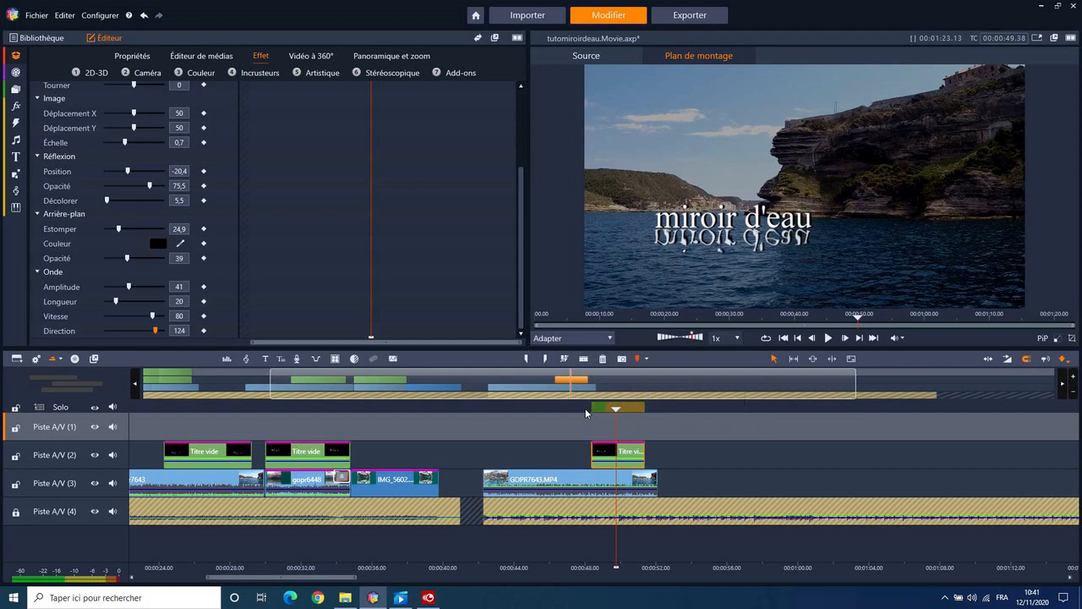
- Play back the sequence from just before the last title clip to the end of its video to check the rippling reflection
{"action": "left_click", "coordinate": [585, 411]}
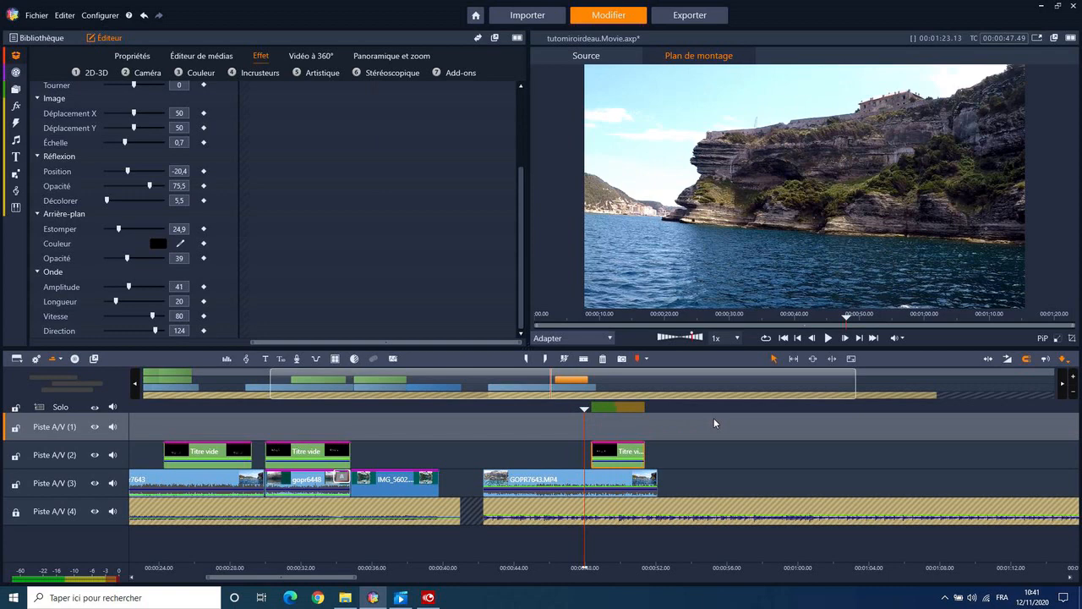
{"action": "left_click", "coordinate": [829, 338]}
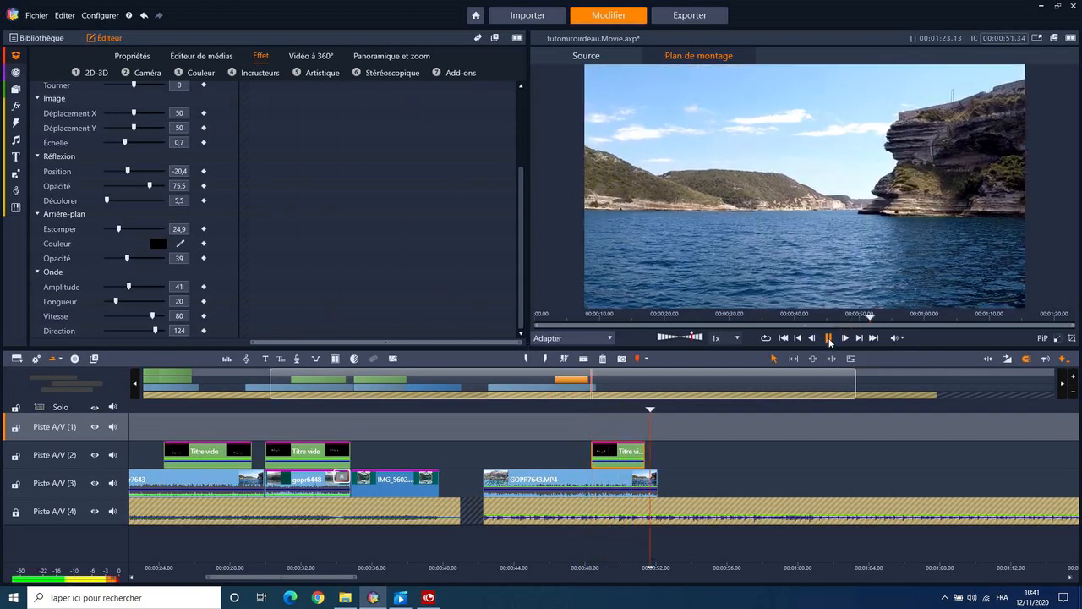
{"action": "left_click", "coordinate": [828, 338]}
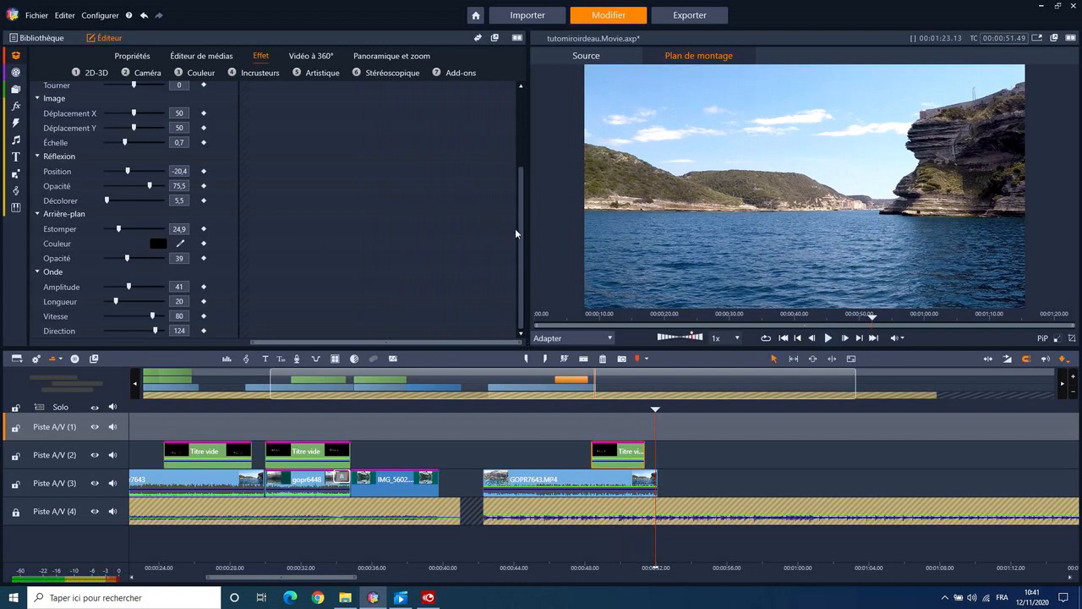
- Lower the last title and its reflection in the frame by setting the Réflexion effect's Centre Y to 56,66
{"action": "left_click_drag", "start_coordinate": [519, 223], "coordinate": [512, 166]}
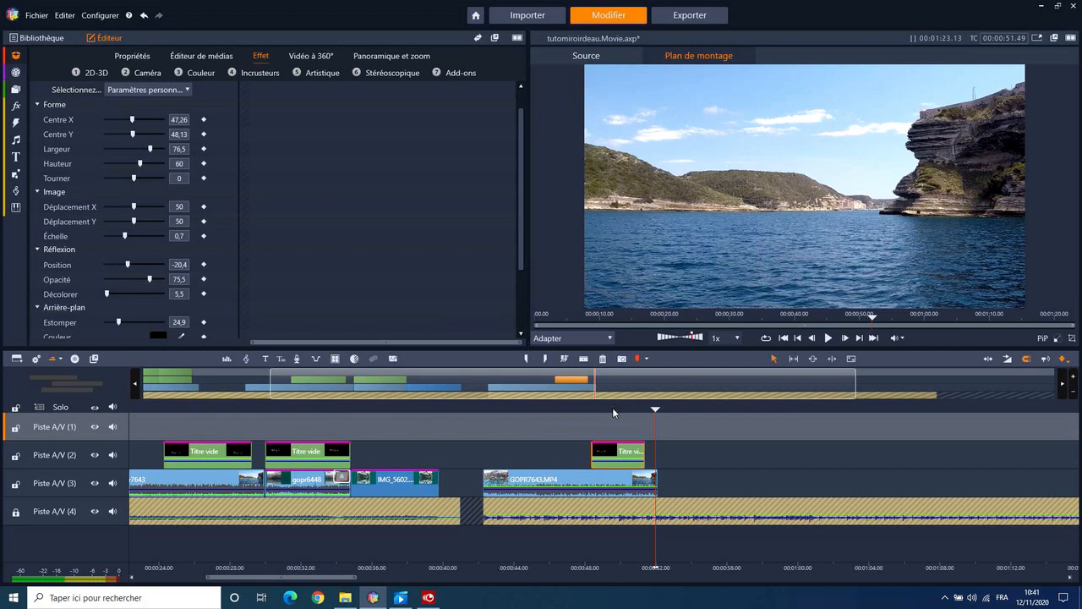
{"action": "left_click", "coordinate": [612, 408]}
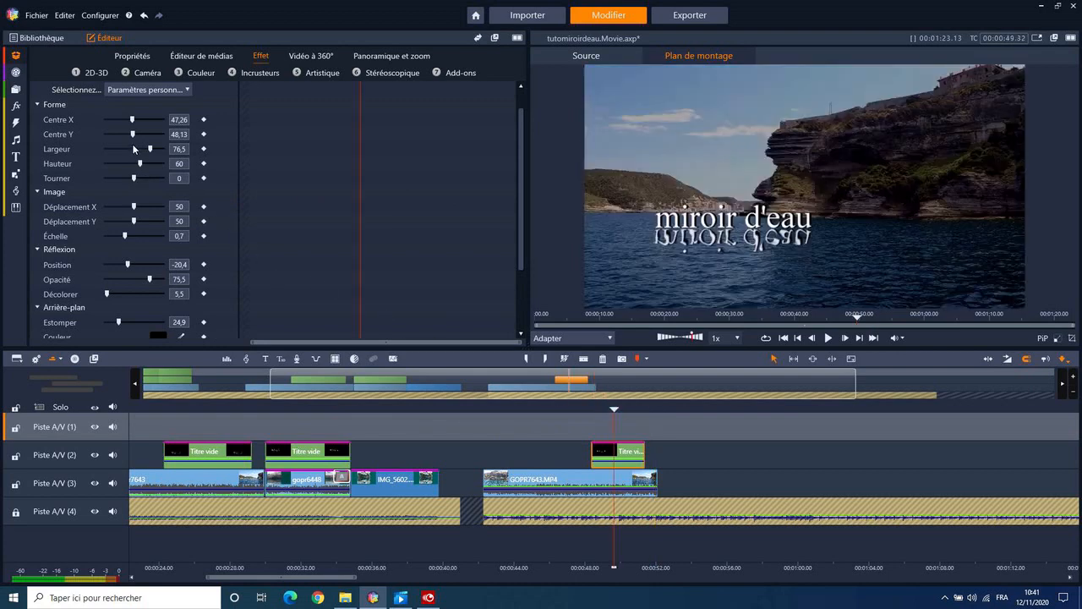
{"action": "left_click_drag", "start_coordinate": [132, 133], "coordinate": [139, 133]}
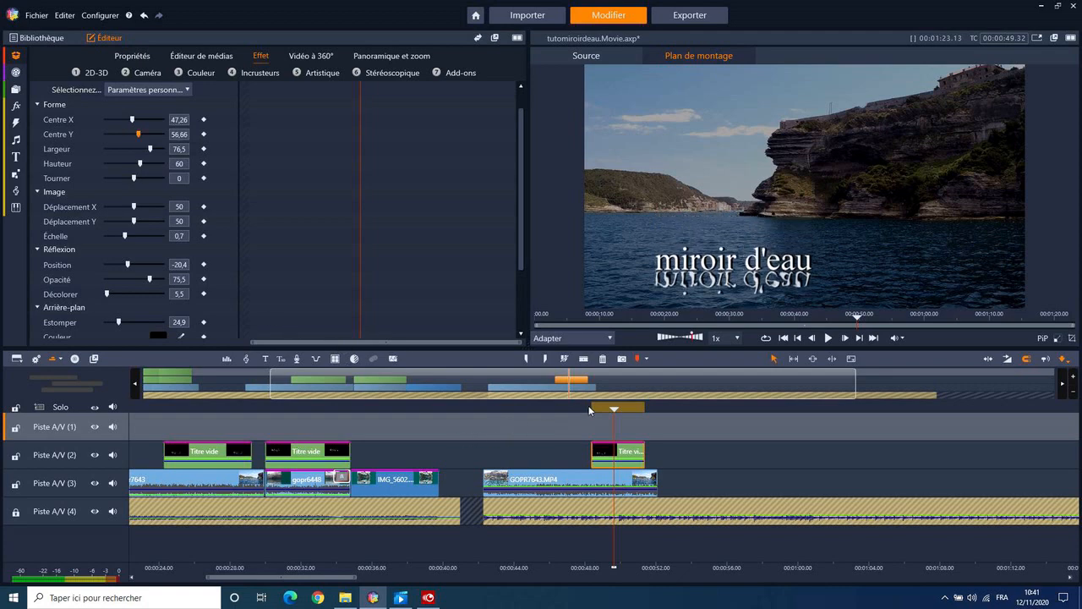
- Preview the lowered title with its water reflection, starting just before the last title clip
{"action": "left_click", "coordinate": [588, 409]}
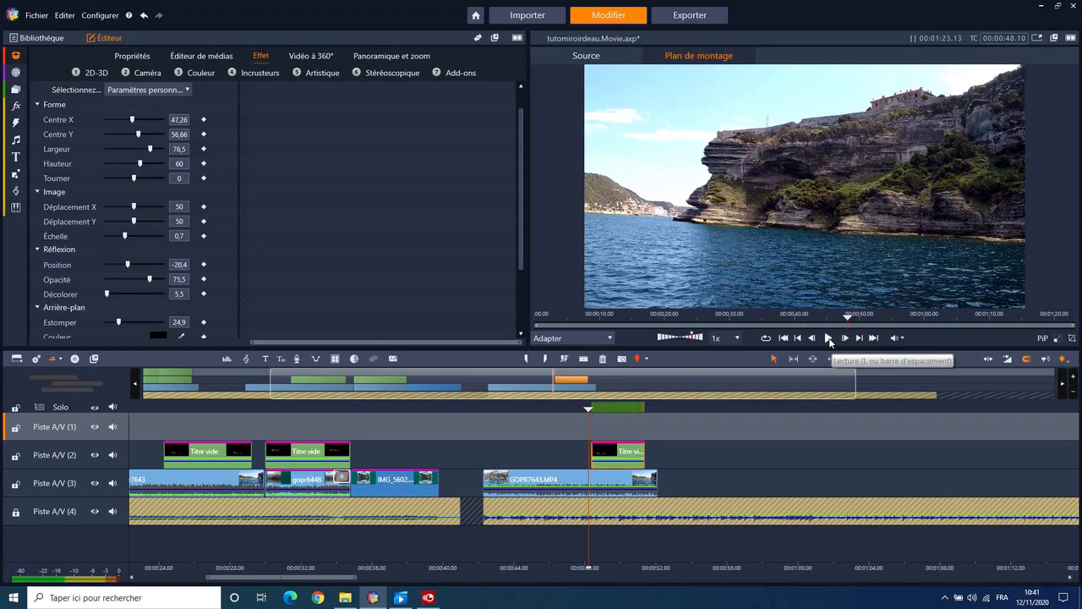
{"action": "left_click", "coordinate": [828, 338]}
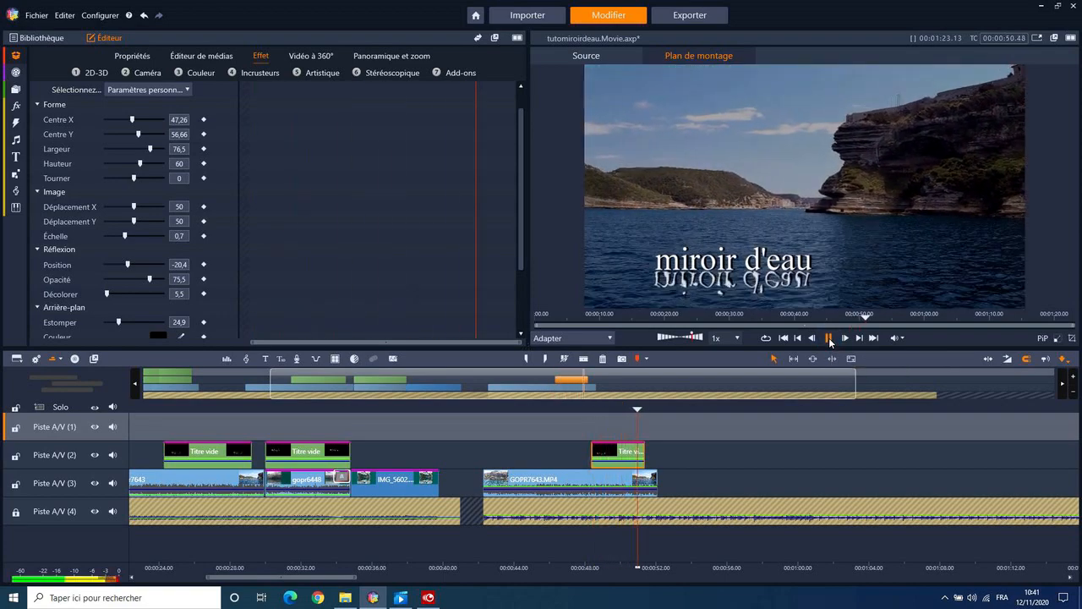
{"action": "left_click", "coordinate": [830, 339]}
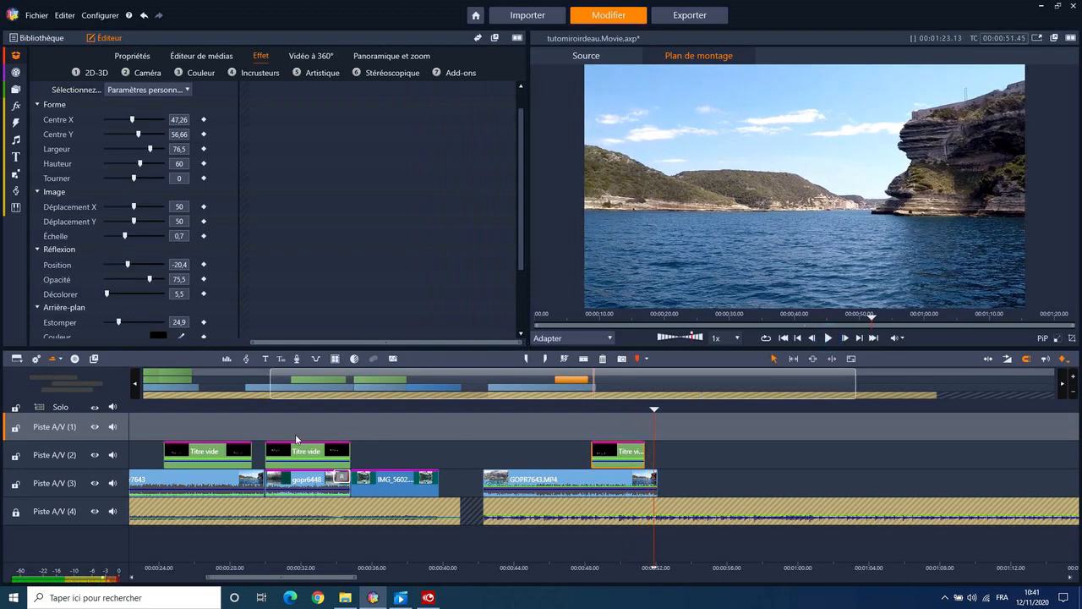
- Play the sequence from the start of the second title clip, above the gopr6448 video
{"action": "left_click", "coordinate": [262, 407]}
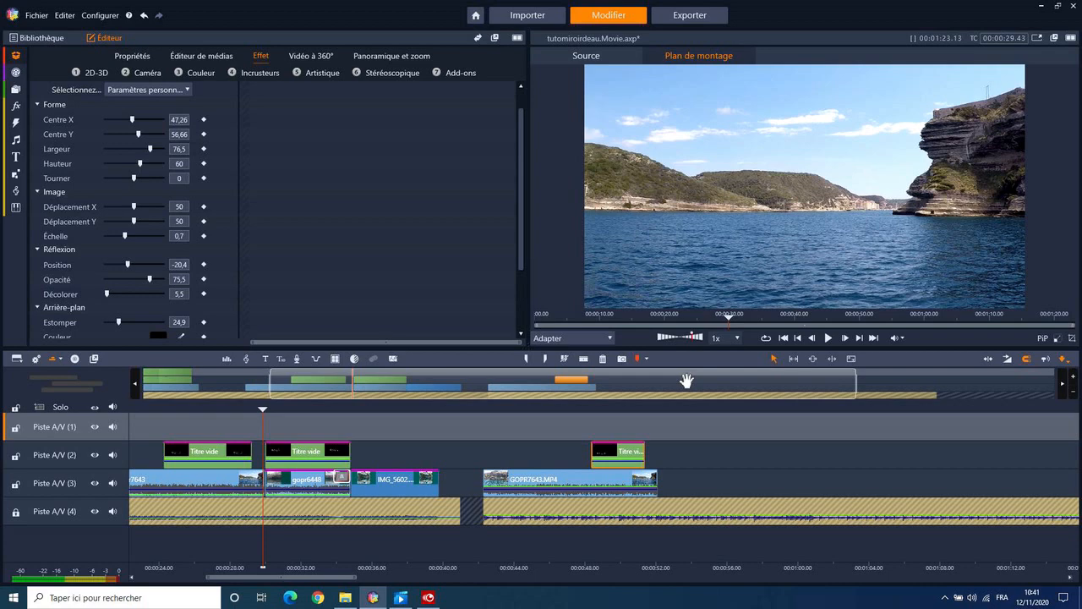
{"action": "left_click", "coordinate": [827, 338]}
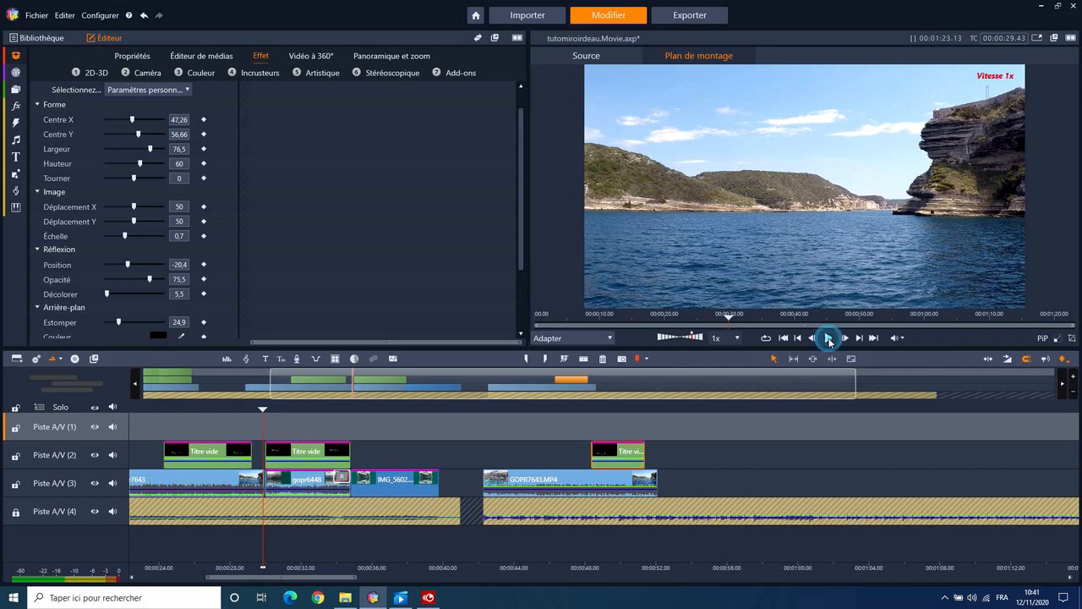